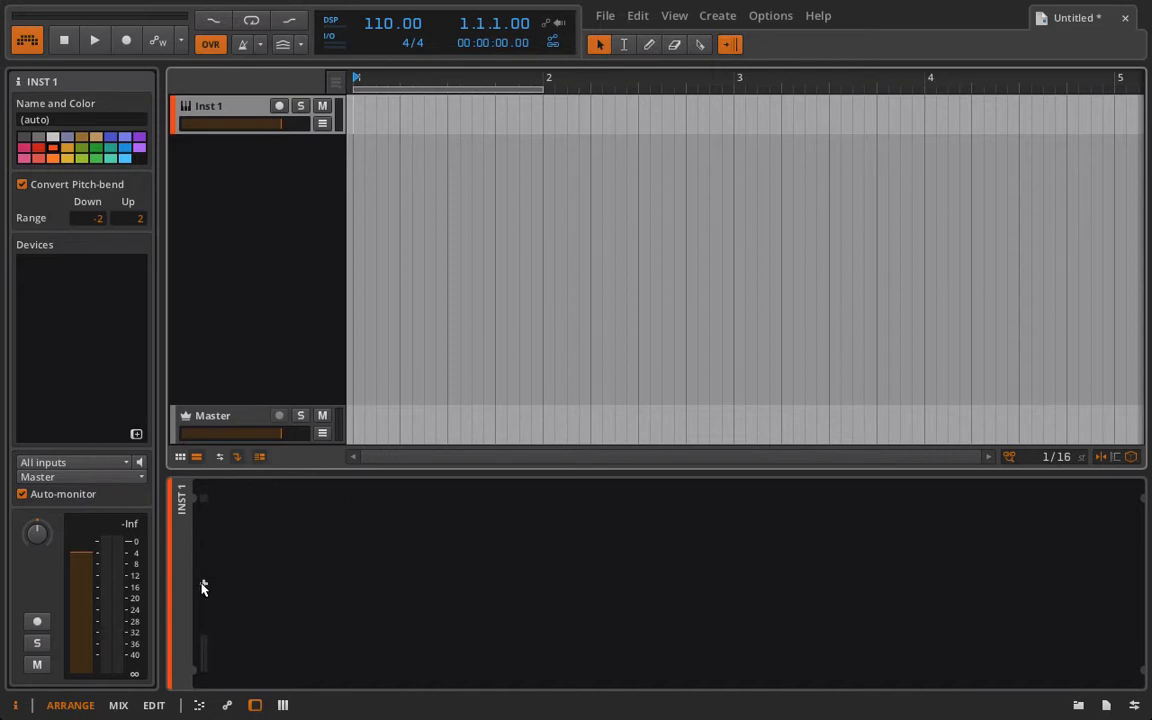
Add an E-Clap instrument to the empty instrument track's device chain.
{"action": "left_click", "coordinate": [203, 586]}
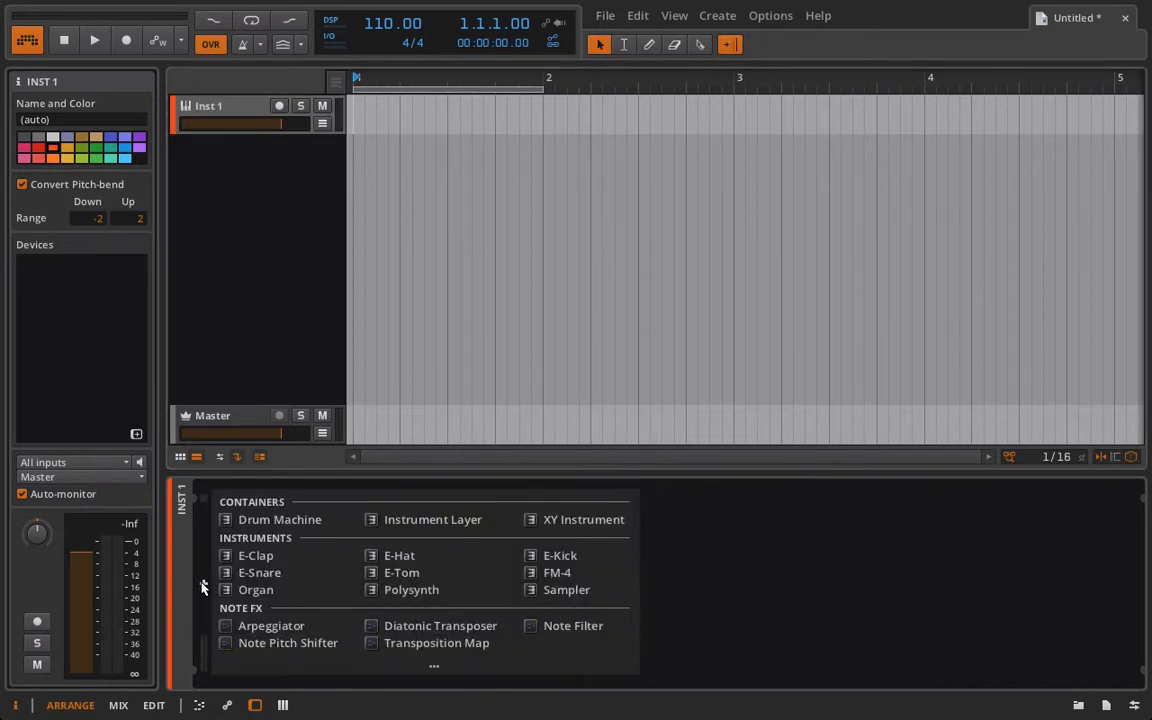
{"action": "left_click", "coordinate": [270, 563]}
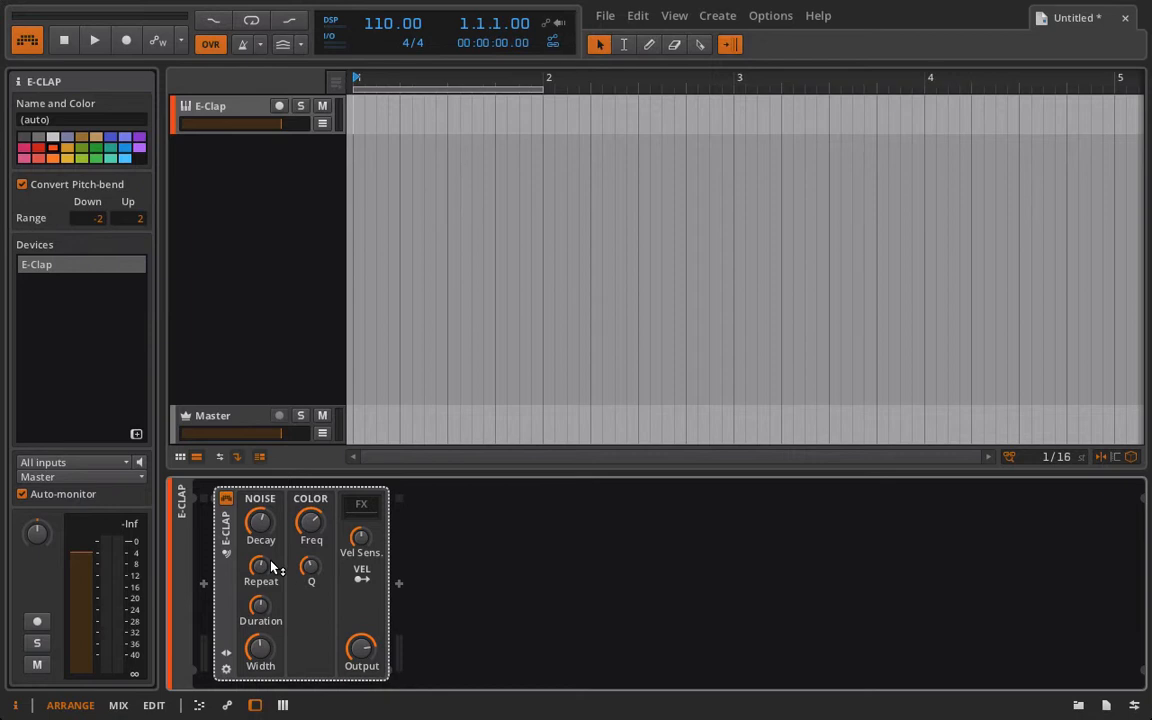
{"action": "left_click", "coordinate": [203, 584]}
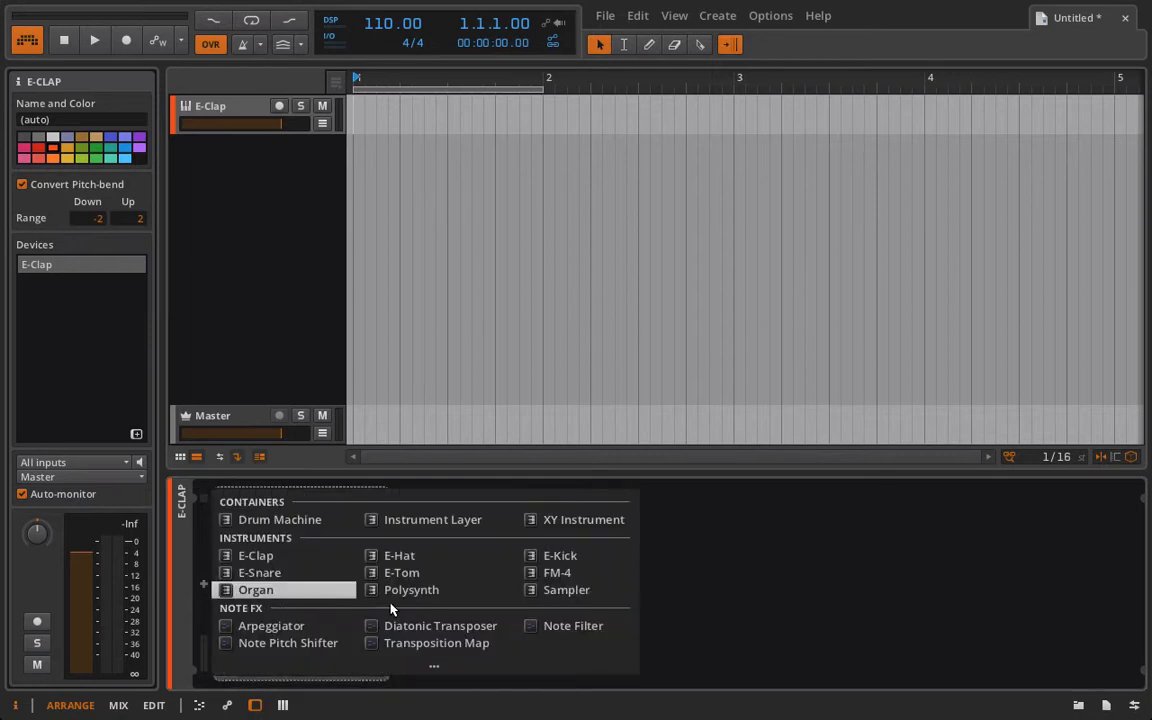
{"action": "left_click", "coordinate": [600, 556]}
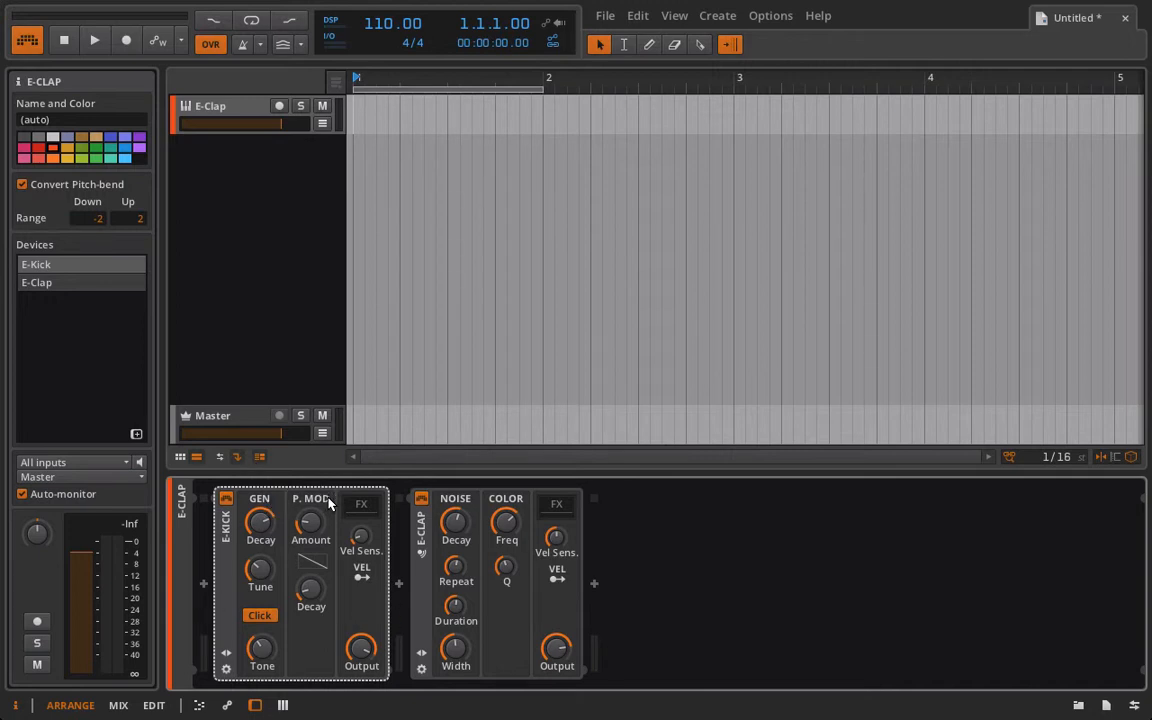
{"action": "key", "text": "Delete"}
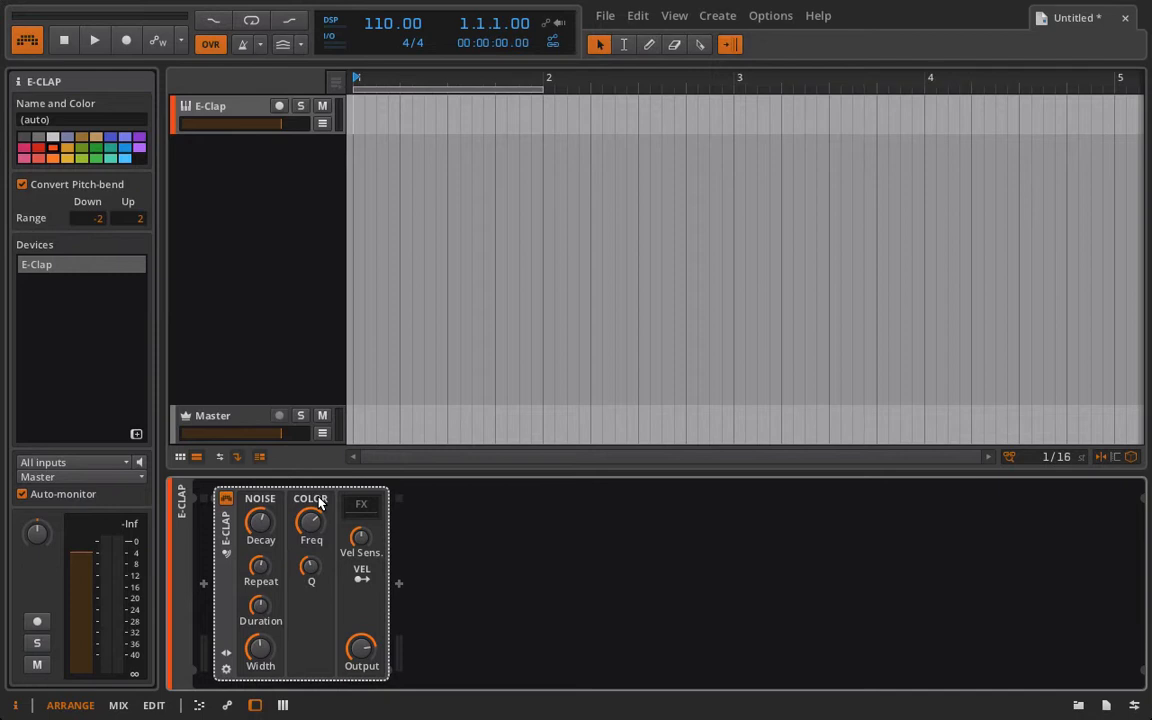
Arm the E-Clap track for recording so it can be played live.
{"action": "left_click", "coordinate": [279, 107]}
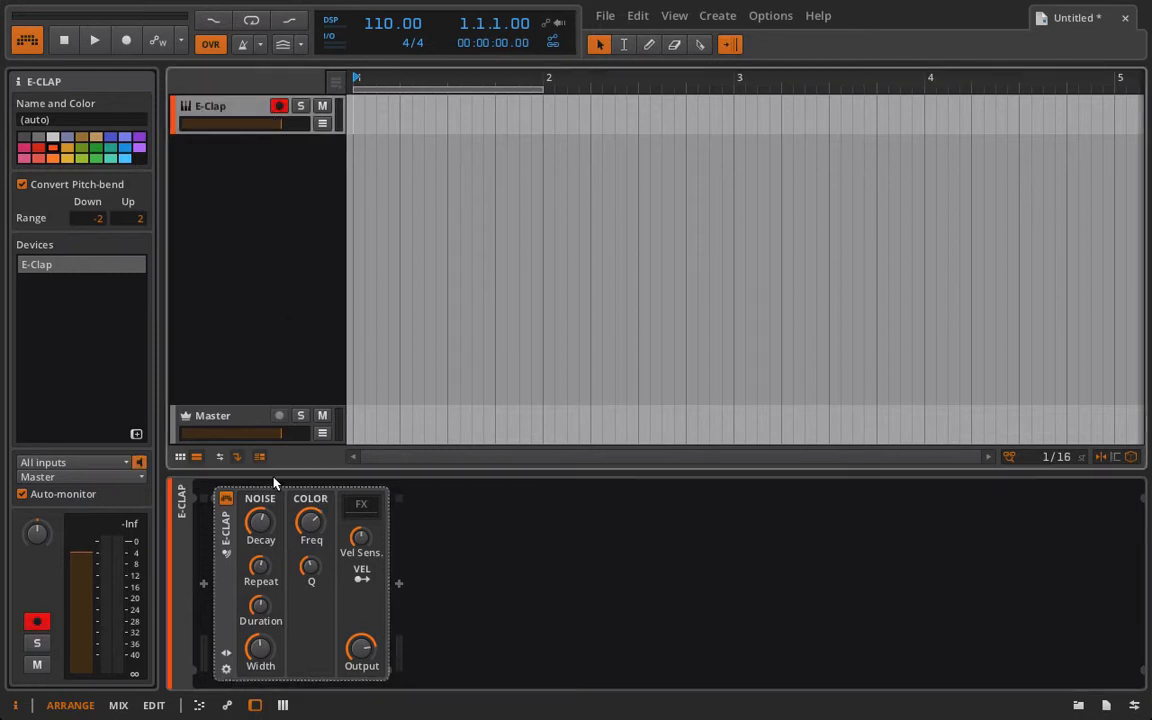
{"action": "key", "text": "a"}
{"action": "key", "text": "a"}
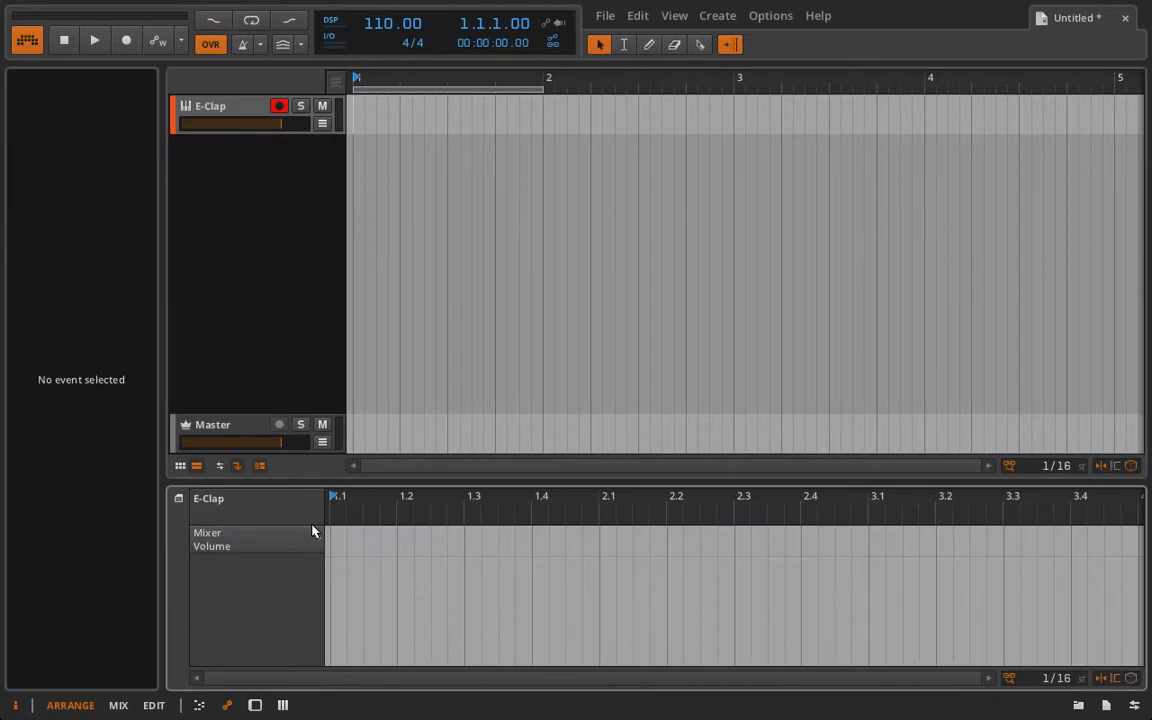
{"action": "left_click", "coordinate": [218, 119]}
{"action": "key", "text": "d"}
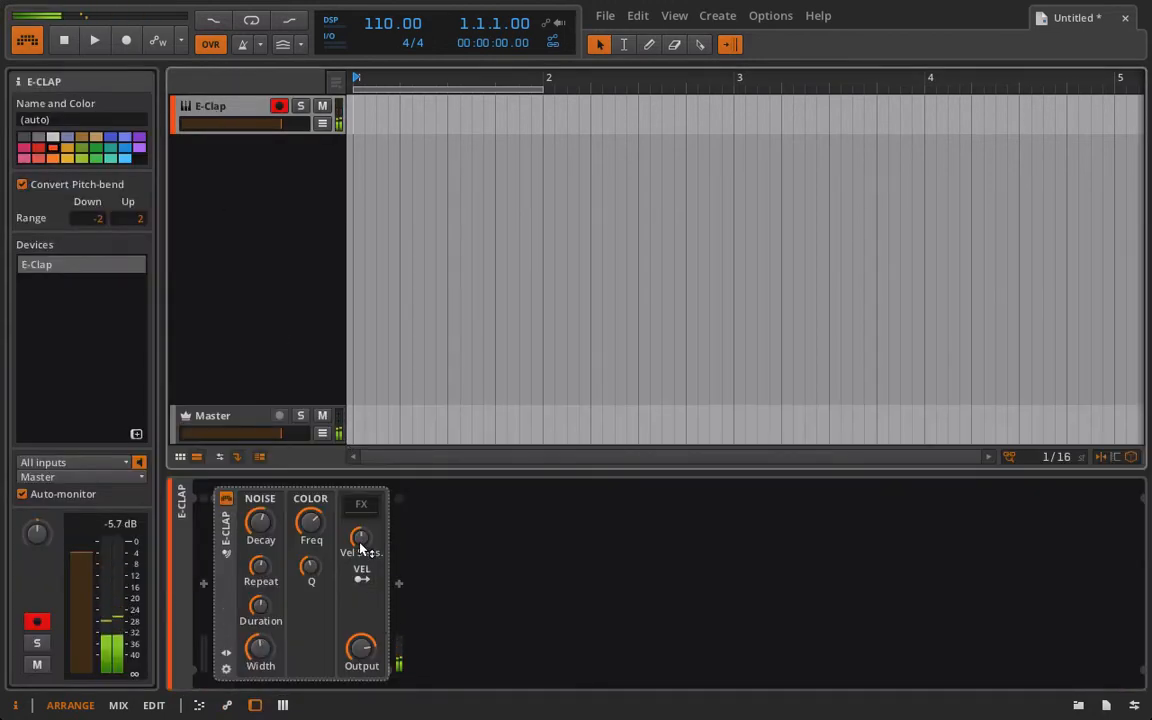
Turn down the E-Clap's Vel Sens and Output knobs and set the track volume to -10.7 dB.
{"action": "left_click_drag", "start_coordinate": [361, 541], "coordinate": [361, 590]}
{"action": "left_click_drag", "start_coordinate": [361, 648], "coordinate": [361, 665]}
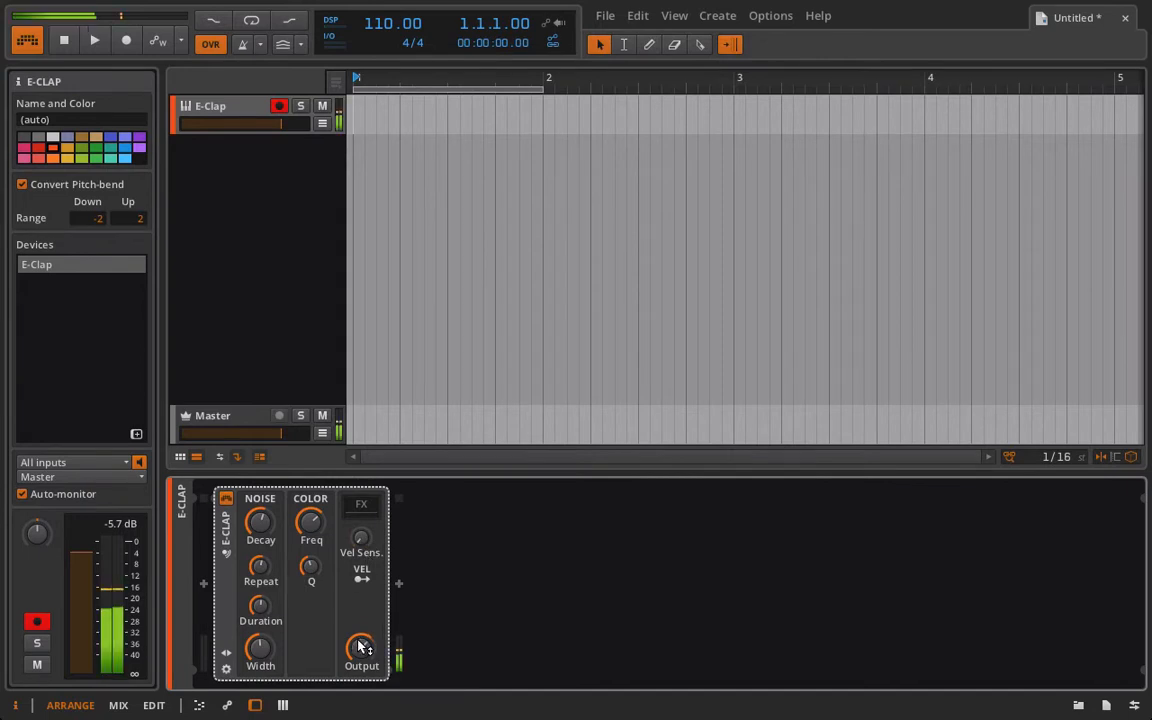
{"action": "left_click", "coordinate": [113, 529]}
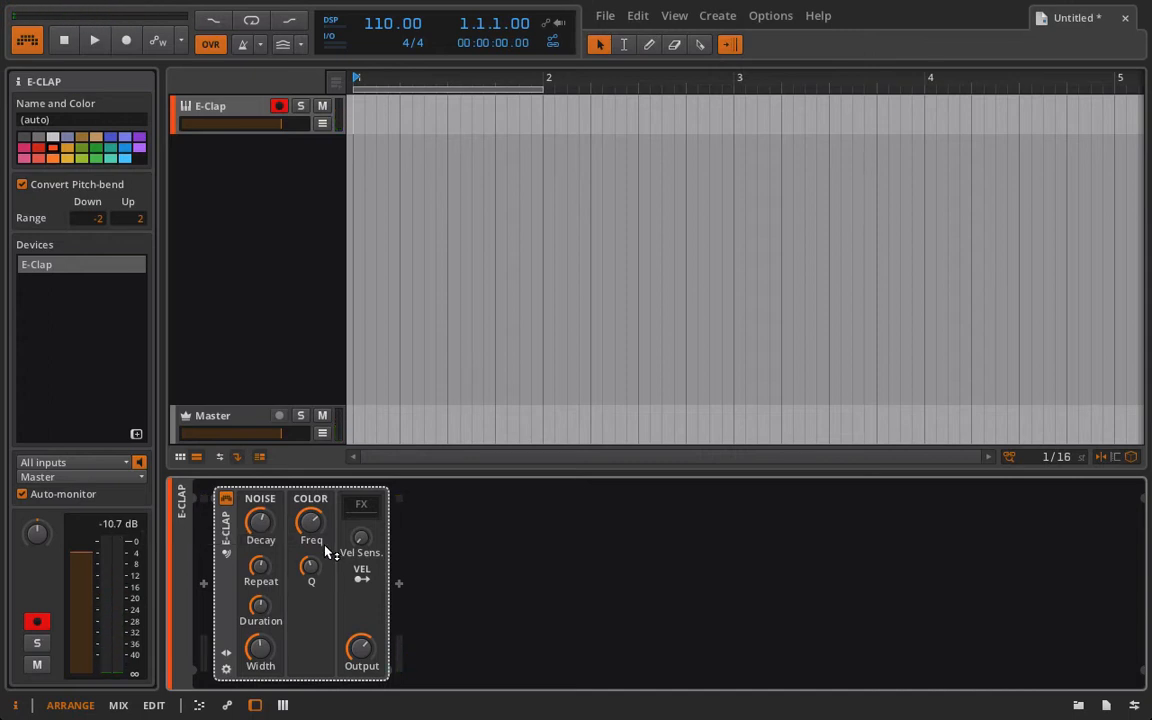
Sweep the E-Clap's Color Freq and Q knobs to shape the clap's tone.
{"action": "left_click_drag", "start_coordinate": [326, 540], "coordinate": [310, 527]}
{"action": "left_click_drag", "start_coordinate": [310, 567], "coordinate": [310, 567]}
{"action": "left_click_drag", "start_coordinate": [310, 567], "coordinate": [310, 488]}
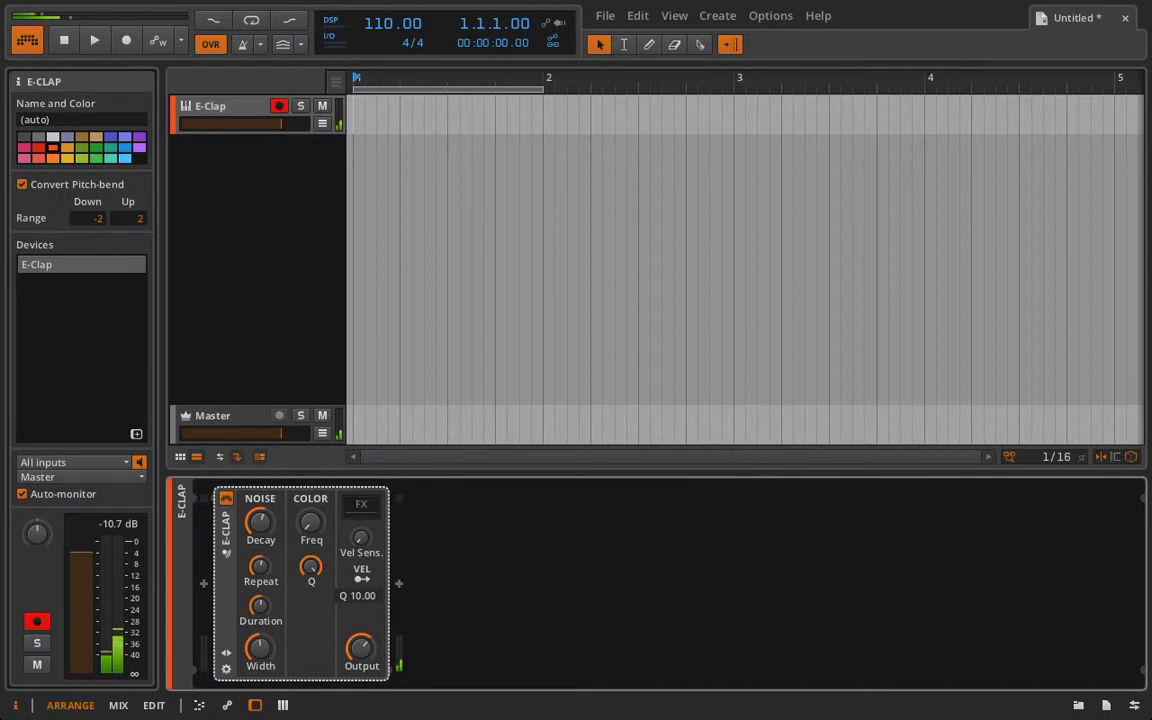
{"action": "left_click_drag", "start_coordinate": [310, 488], "coordinate": [310, 633]}
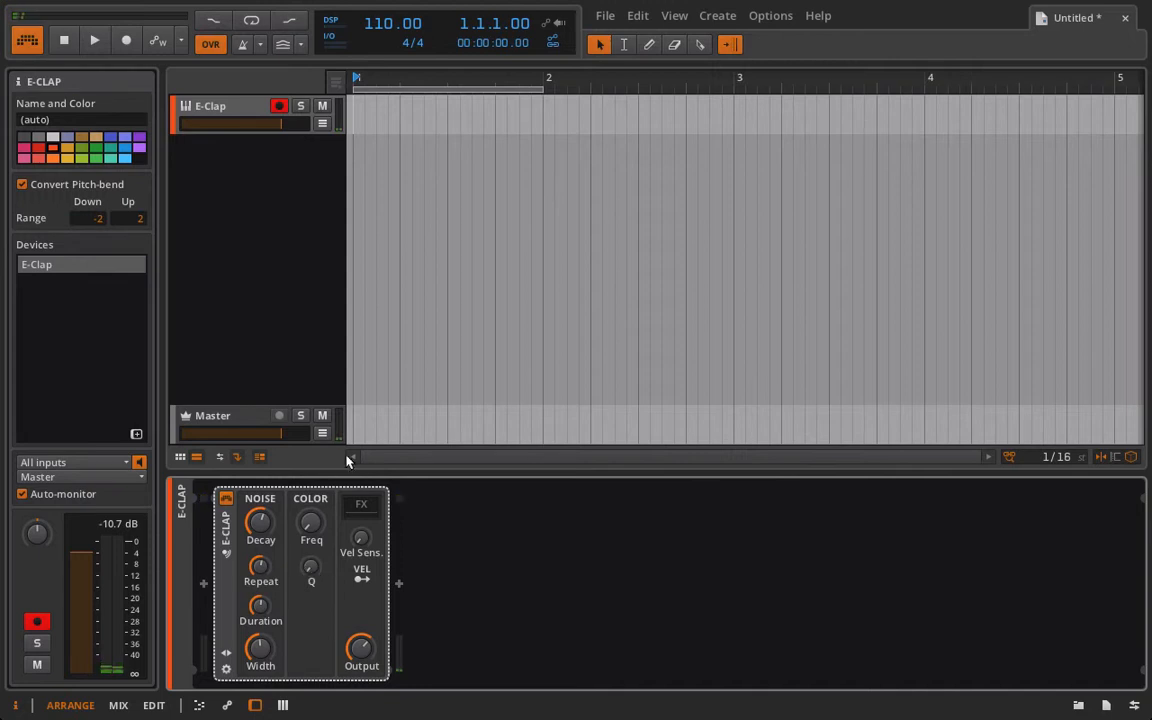
{"action": "left_click_drag", "start_coordinate": [308, 570], "coordinate": [308, 425]}
Add an EQ-5 after the E-Clap and switch off bands 1, 3, 4 and 5.
{"action": "left_click", "coordinate": [398, 583]}
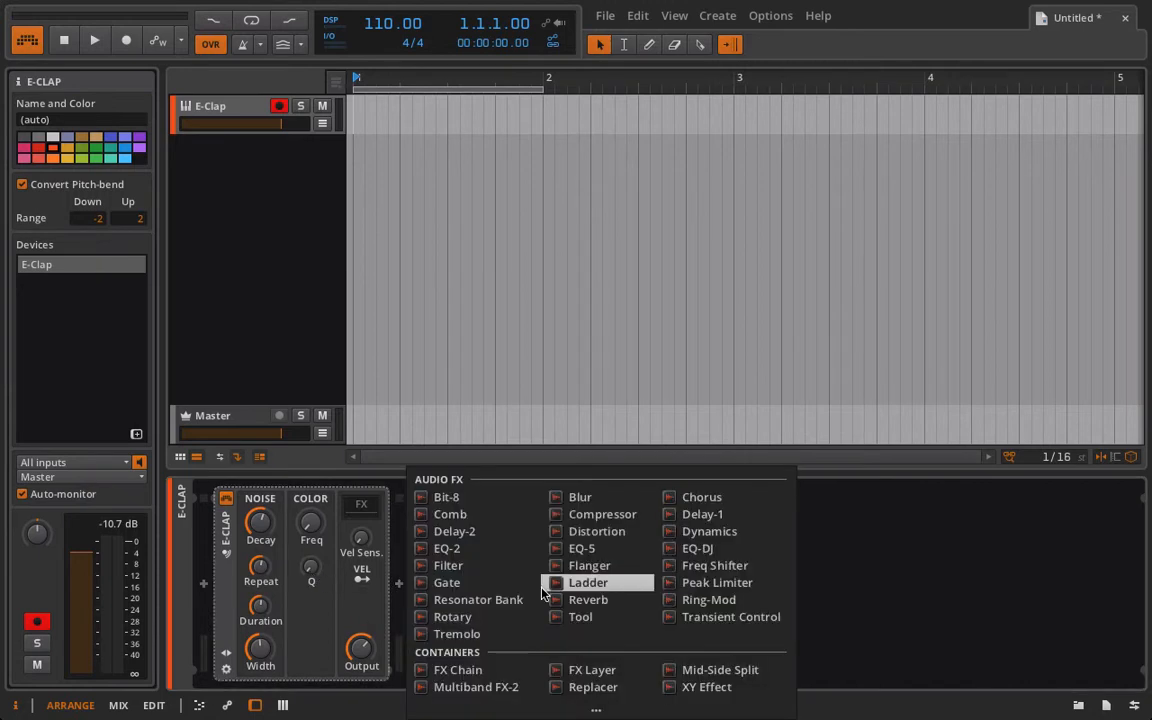
{"action": "left_click", "coordinate": [598, 549]}
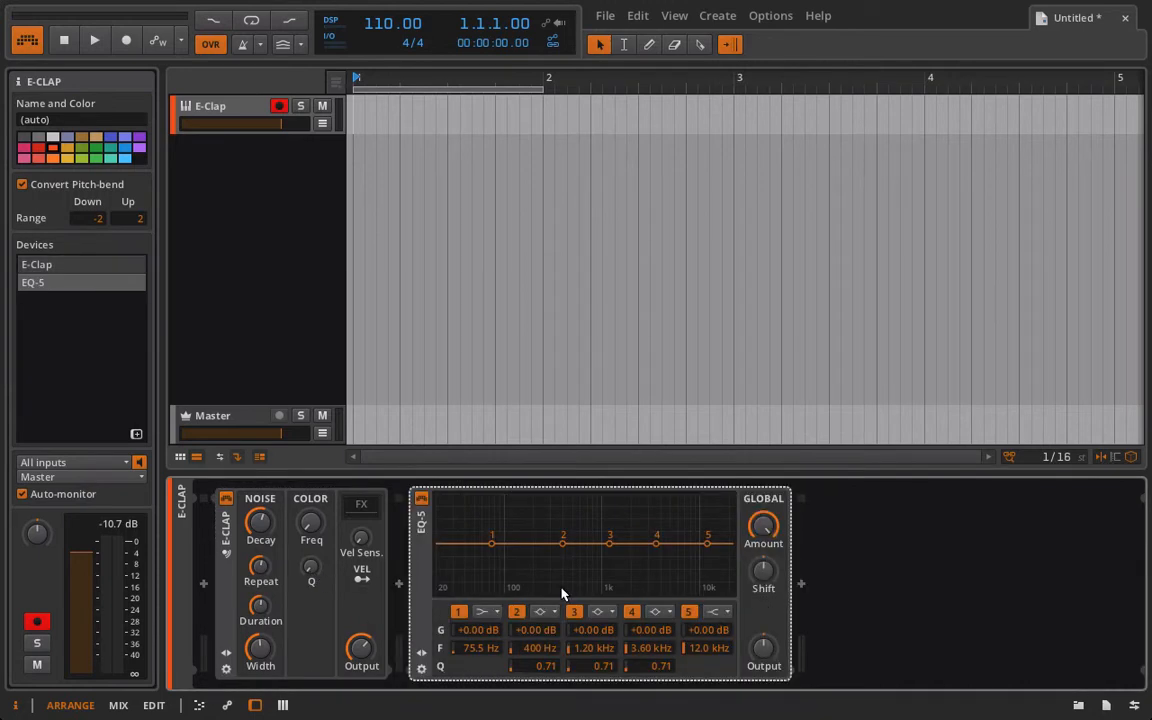
{"action": "left_click", "coordinate": [458, 611]}
{"action": "left_click", "coordinate": [575, 611]}
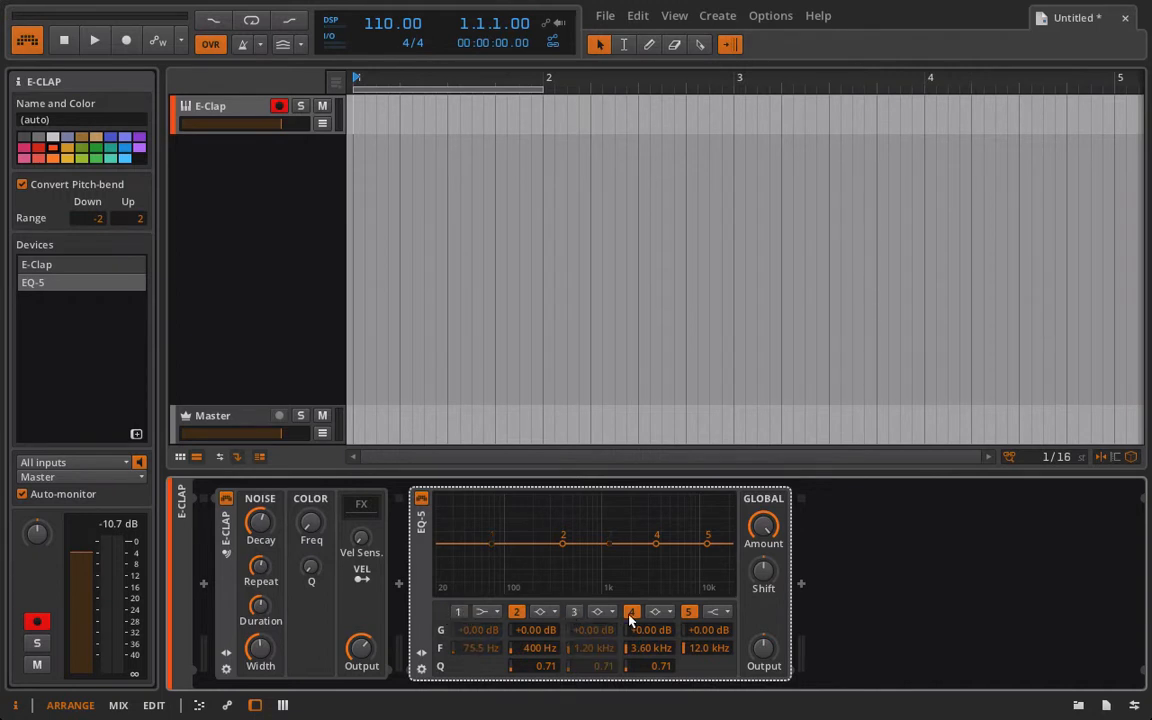
{"action": "left_click", "coordinate": [631, 611]}
{"action": "left_click", "coordinate": [692, 614]}
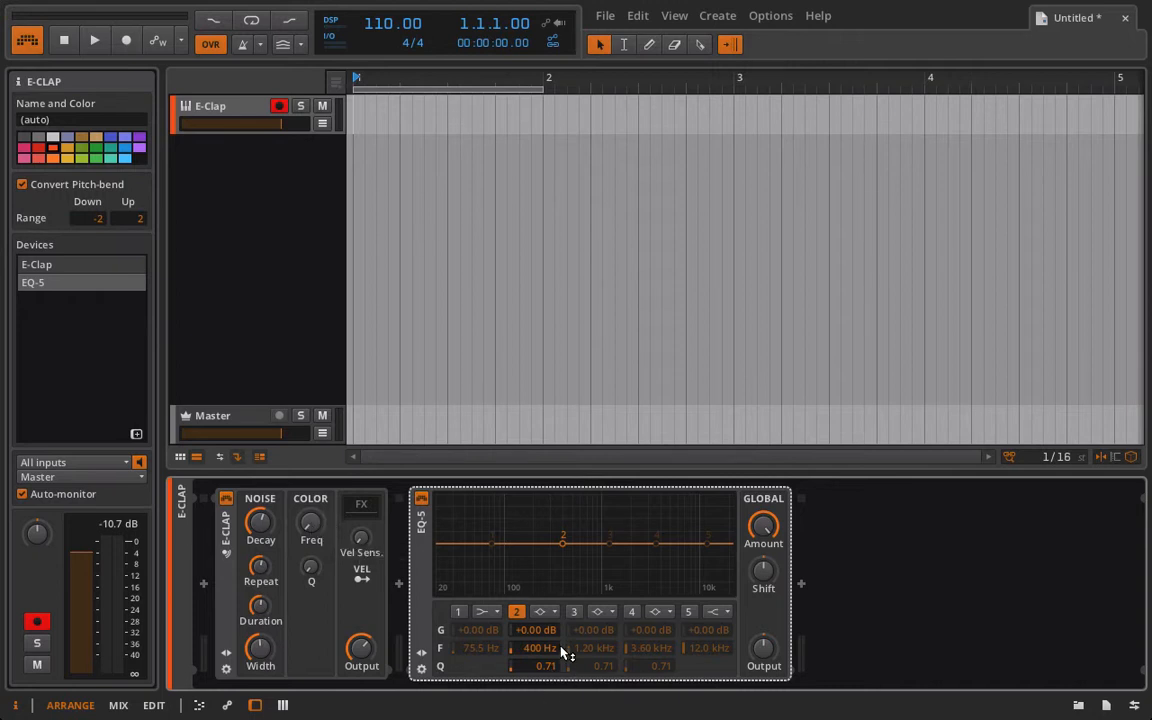
Set EQ band 2 to 41 Hz with +12.2 dB gain and a Q of 39.81.
{"action": "left_click_drag", "start_coordinate": [541, 648], "coordinate": [541, 710]}
{"action": "left_click_drag", "start_coordinate": [315, 530], "coordinate": [315, 526]}
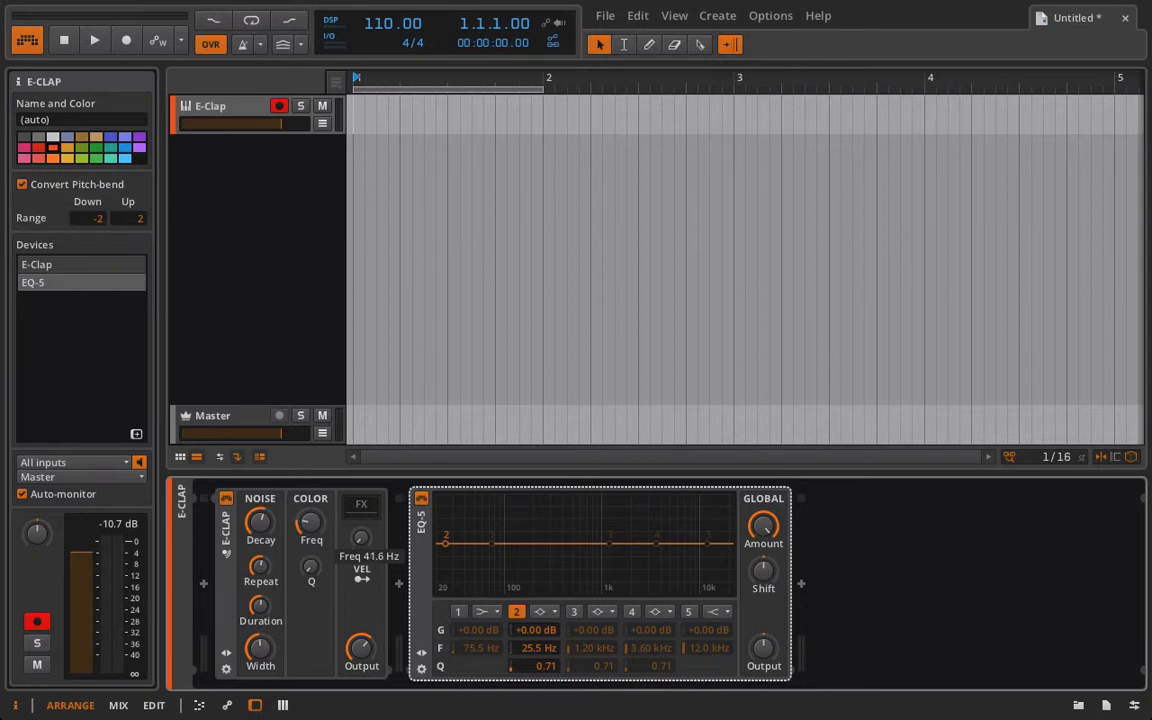
{"action": "double_click", "coordinate": [537, 651]}
{"action": "type", "text": "41"}
{"action": "key", "text": "Return"}
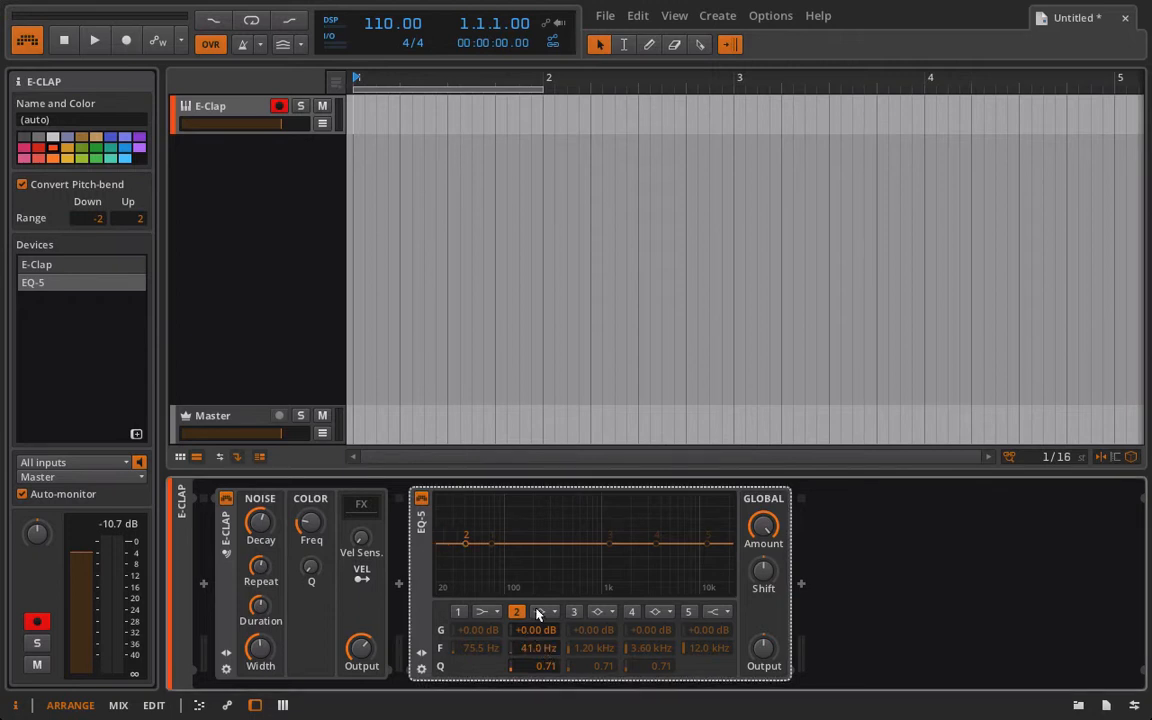
{"action": "left_click_drag", "start_coordinate": [466, 543], "coordinate": [466, 543]}
{"action": "left_click_drag", "start_coordinate": [551, 665], "coordinate": [538, 588]}
{"action": "left_click_drag", "start_coordinate": [552, 670], "coordinate": [552, 612]}
Delete the EQ-5 device from the chain.
{"action": "left_click", "coordinate": [421, 499]}
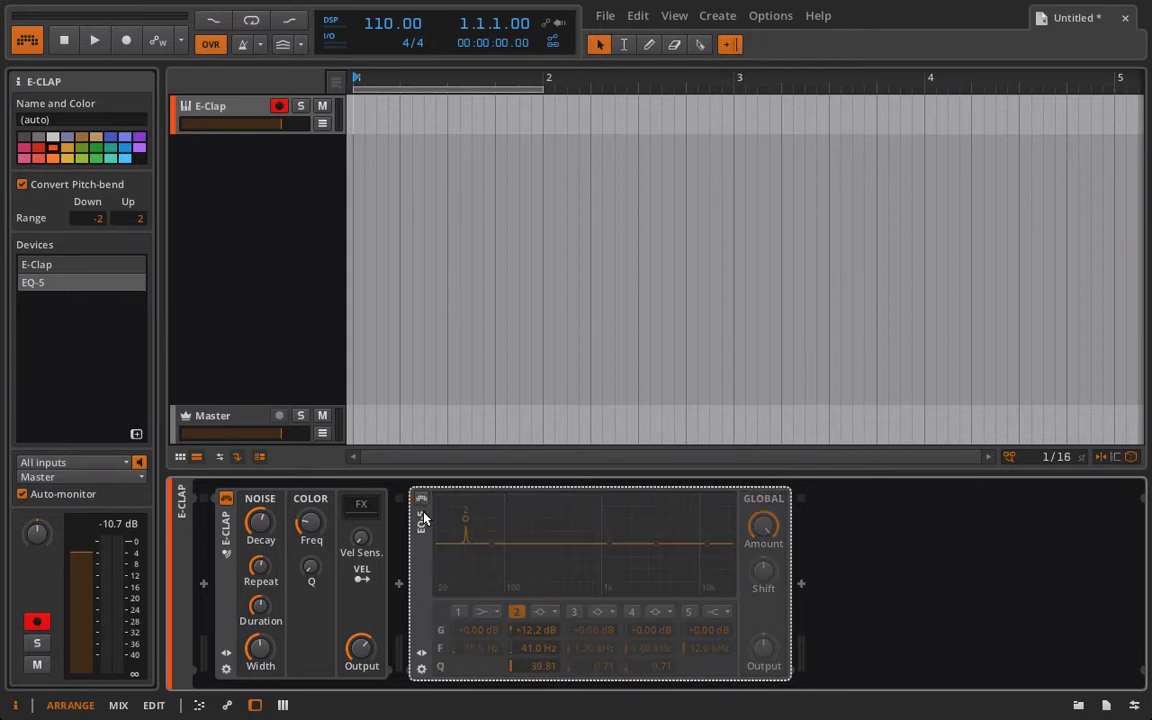
{"action": "key", "text": "Delete"}
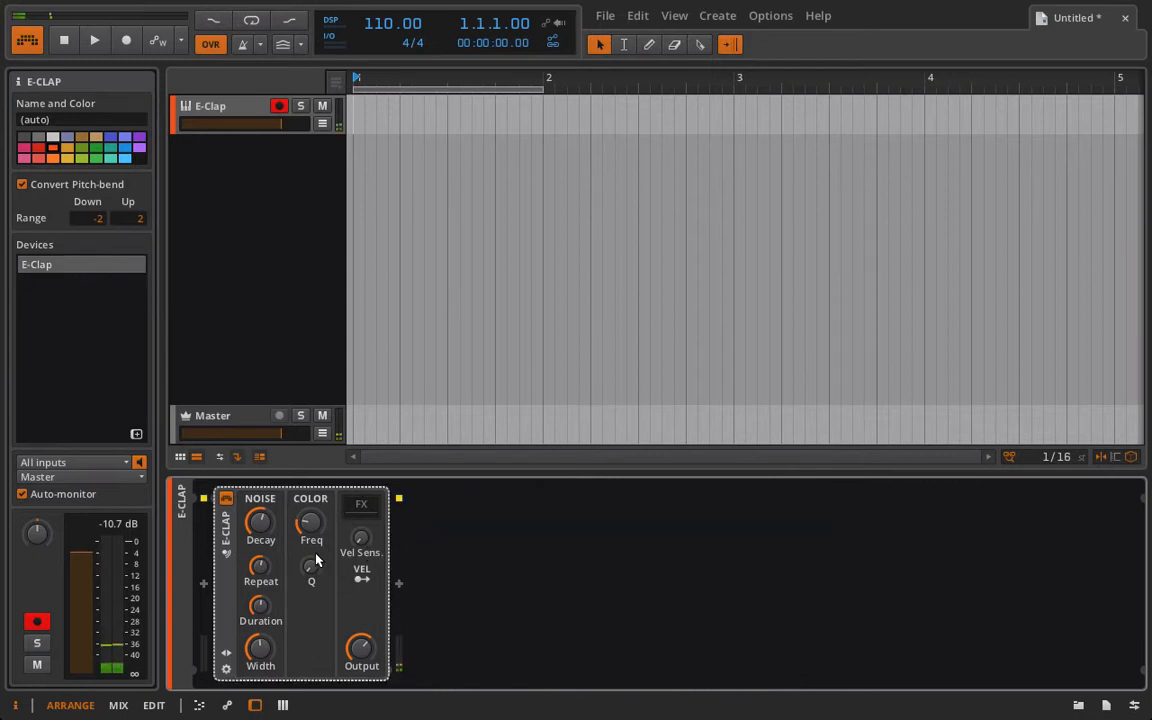
Adjust the E-Clap's Freq and Q knobs and turn its Output down.
{"action": "left_click_drag", "start_coordinate": [313, 562], "coordinate": [313, 500]}
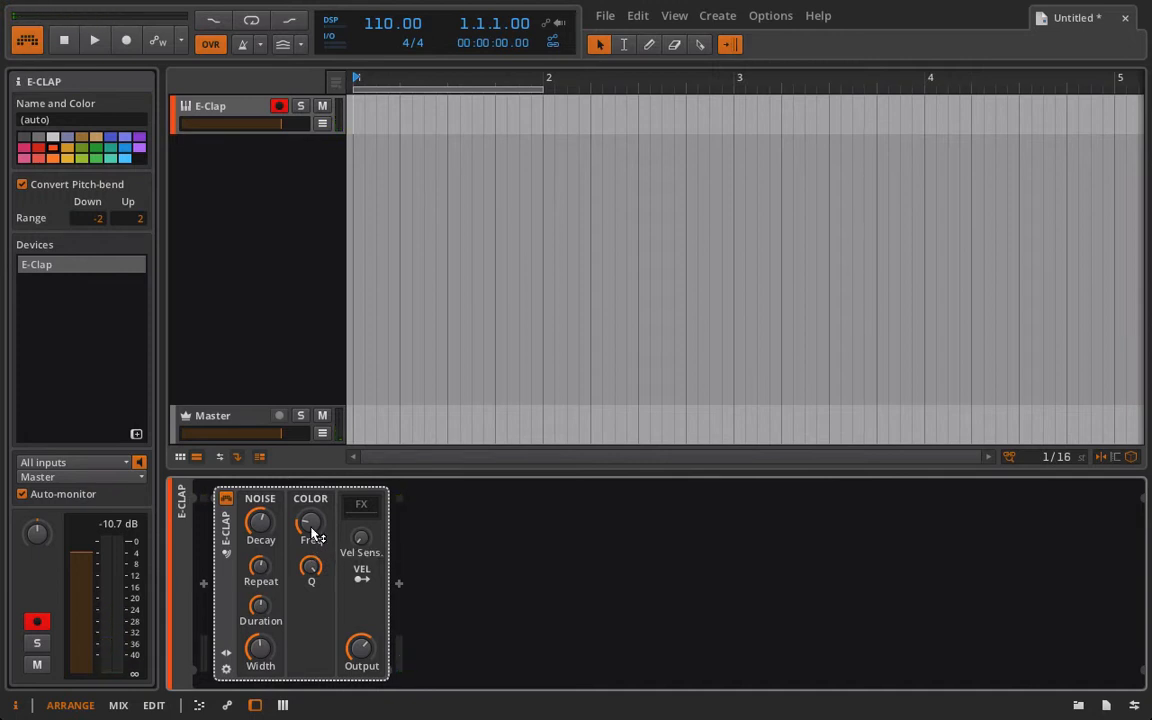
{"action": "left_click_drag", "start_coordinate": [310, 567], "coordinate": [310, 692]}
{"action": "left_click_drag", "start_coordinate": [318, 538], "coordinate": [318, 446]}
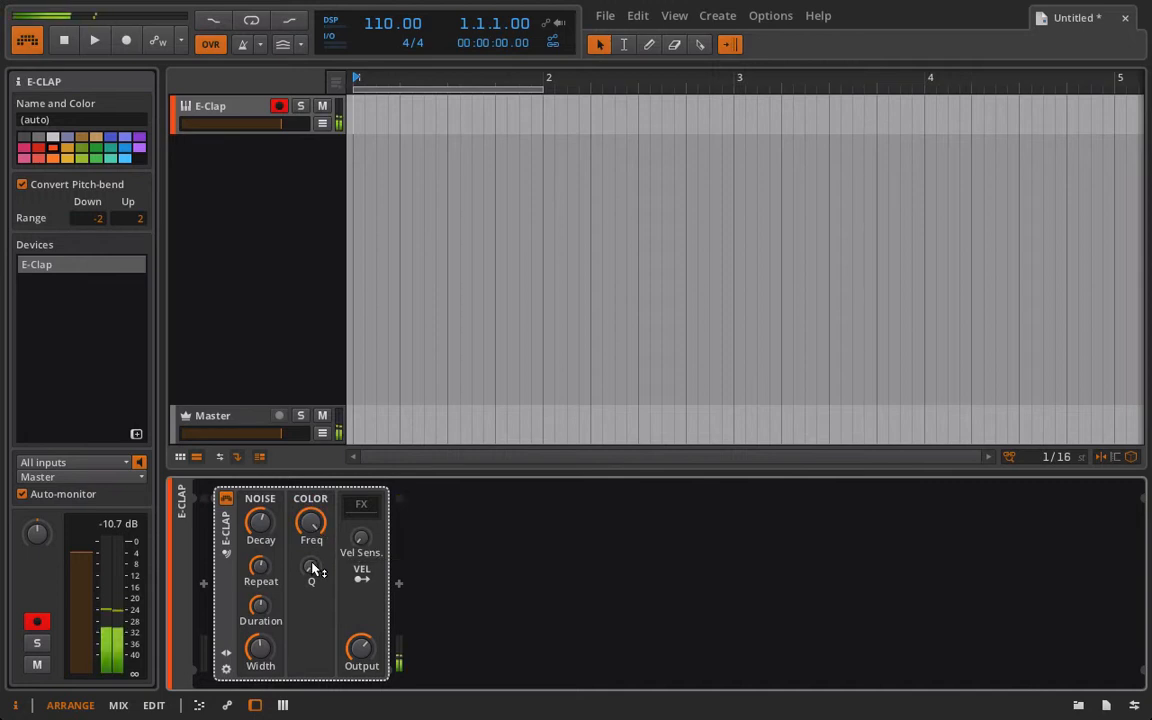
{"action": "mouse_move", "coordinate": [314, 571]}
{"action": "left_mouse_down"}
{"action": "mouse_move", "coordinate": [314, 518]}
{"action": "mouse_move", "coordinate": [309, 560]}
{"action": "left_mouse_up"}
{"action": "left_click_drag", "start_coordinate": [360, 650], "coordinate": [360, 698]}
Readjust the E-Clap's Freq and Q knobs and raise its Output knob.
{"action": "left_click_drag", "start_coordinate": [320, 525], "coordinate": [320, 463]}
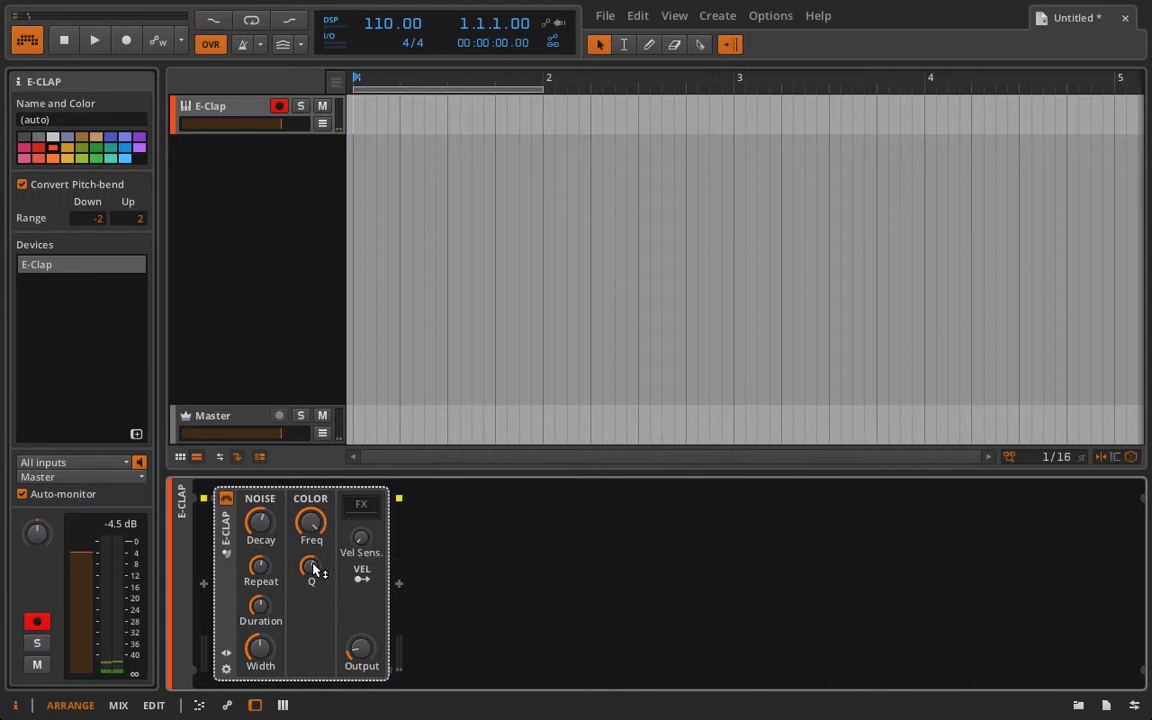
{"action": "left_click_drag", "start_coordinate": [315, 570], "coordinate": [315, 545]}
{"action": "left_click_drag", "start_coordinate": [360, 630], "coordinate": [330, 596]}
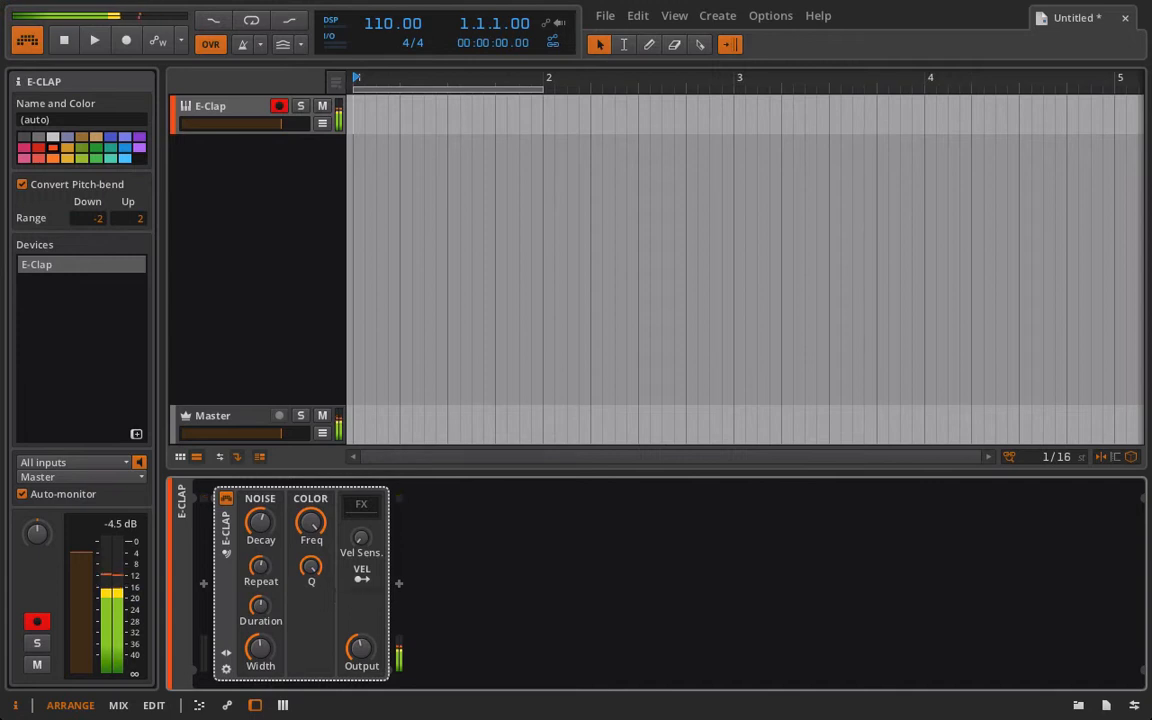
{"action": "left_click_drag", "start_coordinate": [313, 525], "coordinate": [311, 572]}
{"action": "mouse_move", "coordinate": [311, 521]}
{"action": "left_mouse_down"}
{"action": "mouse_move", "coordinate": [312, 545]}
{"action": "mouse_move", "coordinate": [309, 514]}
{"action": "left_mouse_up"}
{"action": "mouse_move", "coordinate": [310, 566]}
{"action": "left_mouse_down"}
{"action": "mouse_move", "coordinate": [310, 548]}
{"action": "mouse_move", "coordinate": [311, 567]}
{"action": "left_mouse_up"}
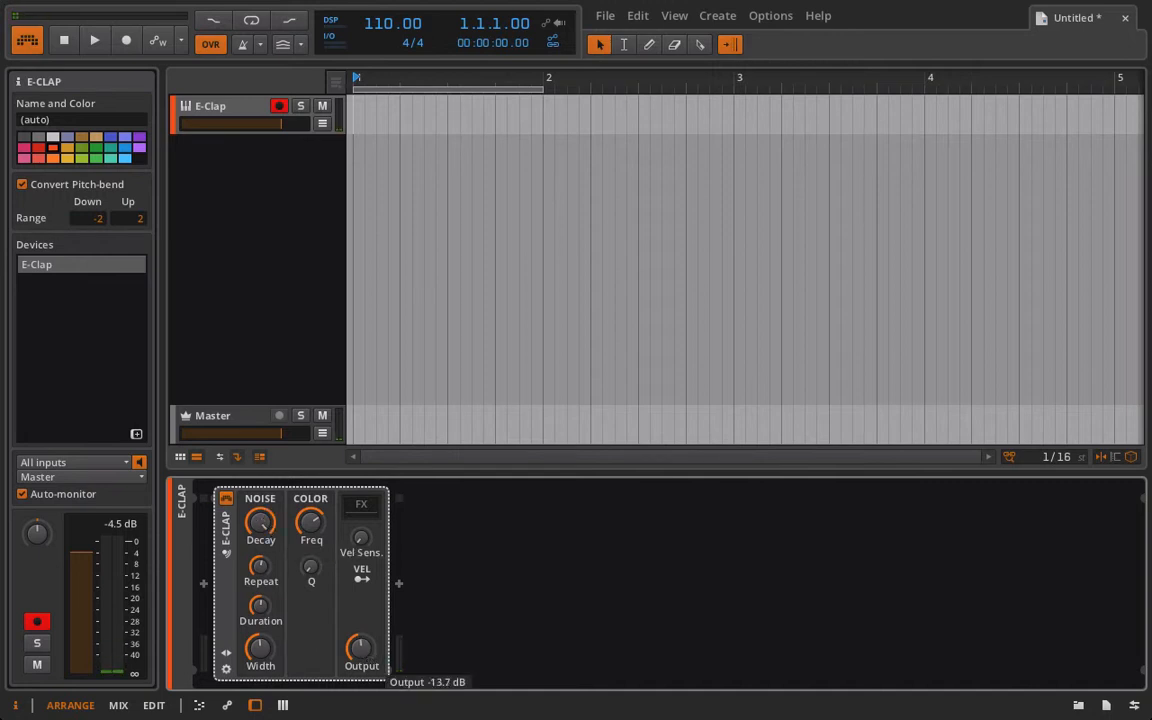
{"action": "left_click_drag", "start_coordinate": [363, 650], "coordinate": [363, 615]}
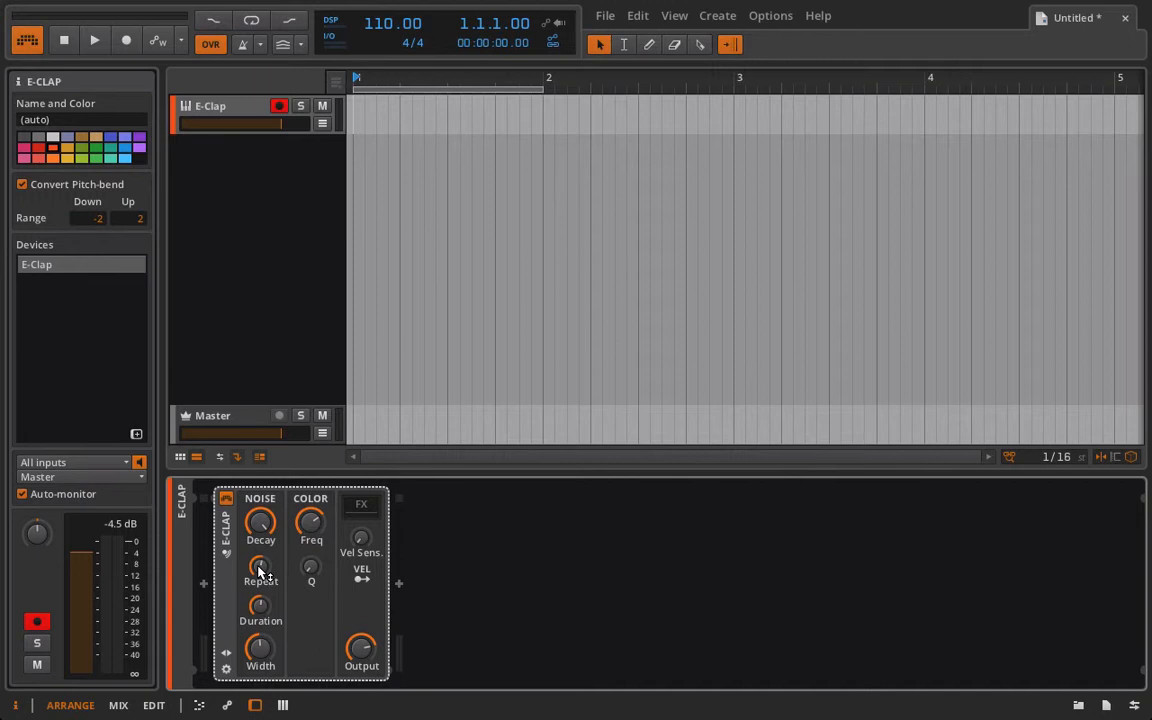
Adjust the E-Clap's Repeat and Duration knobs in the Noise section.
{"action": "left_click_drag", "start_coordinate": [258, 572], "coordinate": [258, 569]}
{"action": "left_click_drag", "start_coordinate": [260, 570], "coordinate": [260, 572]}
{"action": "left_click_drag", "start_coordinate": [260, 572], "coordinate": [259, 606]}
{"action": "mouse_move", "coordinate": [260, 567]}
{"action": "left_mouse_down"}
{"action": "mouse_move", "coordinate": [260, 552]}
{"action": "mouse_move", "coordinate": [260, 567]}
{"action": "left_mouse_up"}
{"action": "mouse_move", "coordinate": [265, 617]}
{"action": "left_mouse_down"}
{"action": "mouse_move", "coordinate": [265, 589]}
{"action": "mouse_move", "coordinate": [265, 615]}
{"action": "left_mouse_up"}
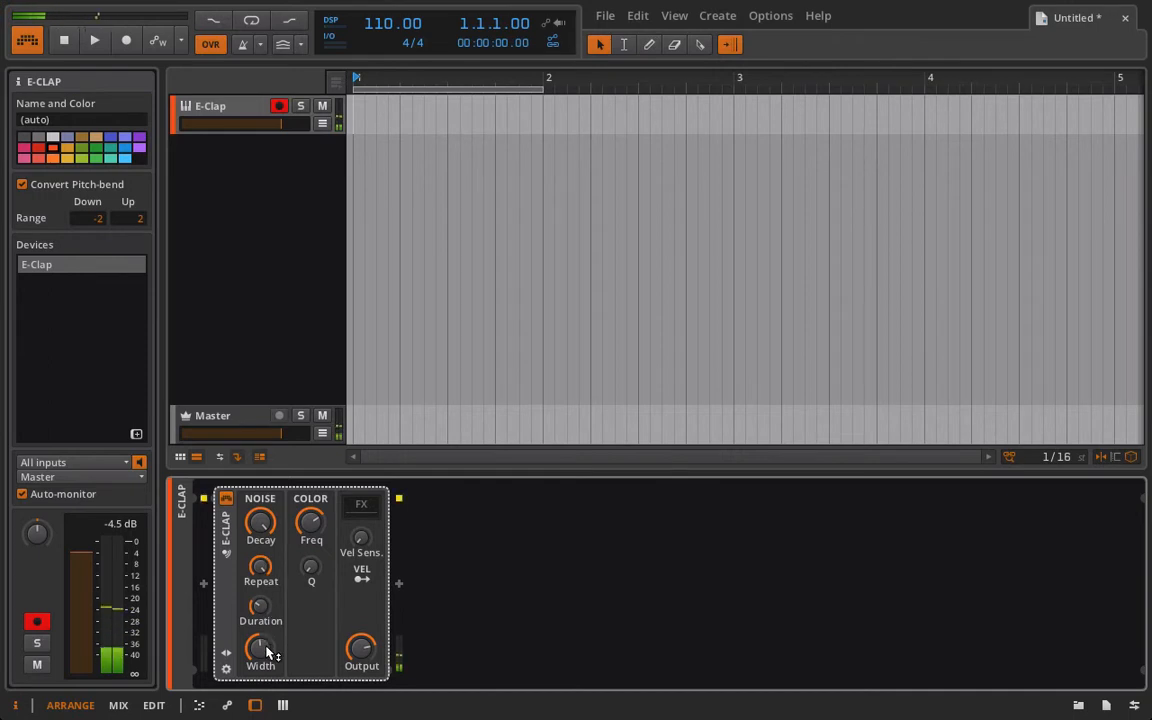
Adjust the E-Clap's Freq, Q and Width knobs to refine the clap.
{"action": "left_click_drag", "start_coordinate": [309, 524], "coordinate": [309, 482]}
{"action": "left_click_drag", "start_coordinate": [311, 566], "coordinate": [256, 548]}
{"action": "left_click_drag", "start_coordinate": [260, 646], "coordinate": [260, 585]}
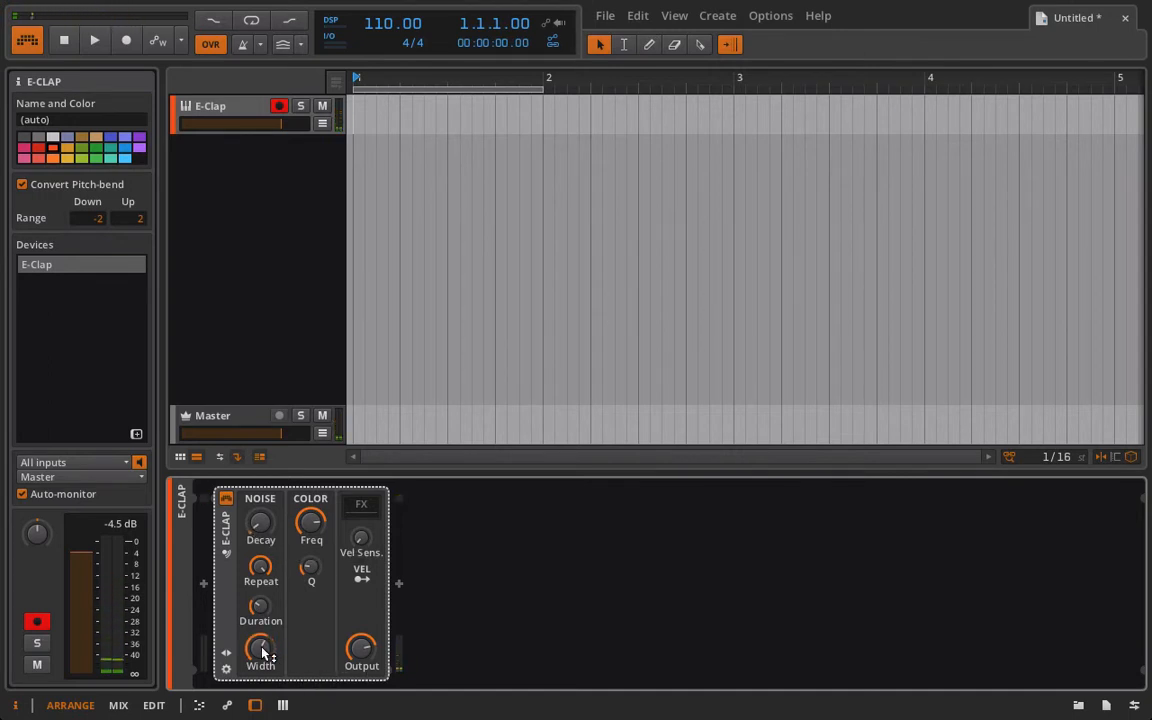
{"action": "left_click_drag", "start_coordinate": [310, 569], "coordinate": [311, 495]}
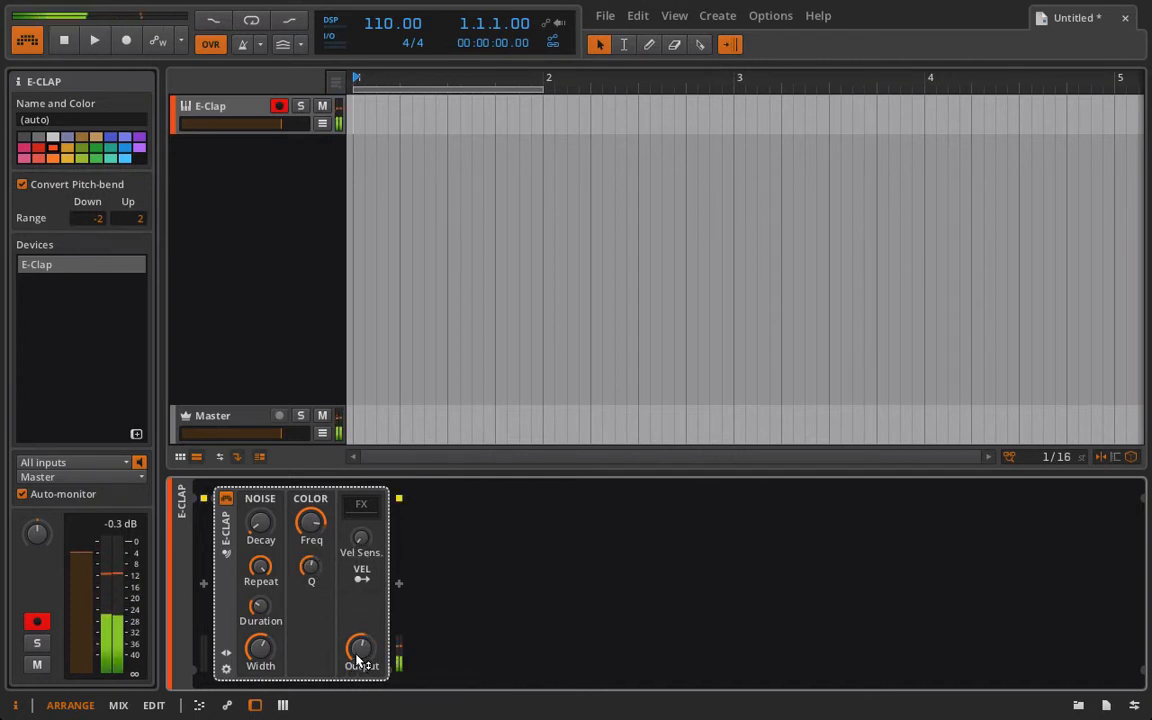
{"action": "mouse_move", "coordinate": [311, 521]}
{"action": "left_mouse_down"}
{"action": "mouse_move", "coordinate": [311, 570]}
{"action": "mouse_move", "coordinate": [310, 540]}
{"action": "left_mouse_up"}
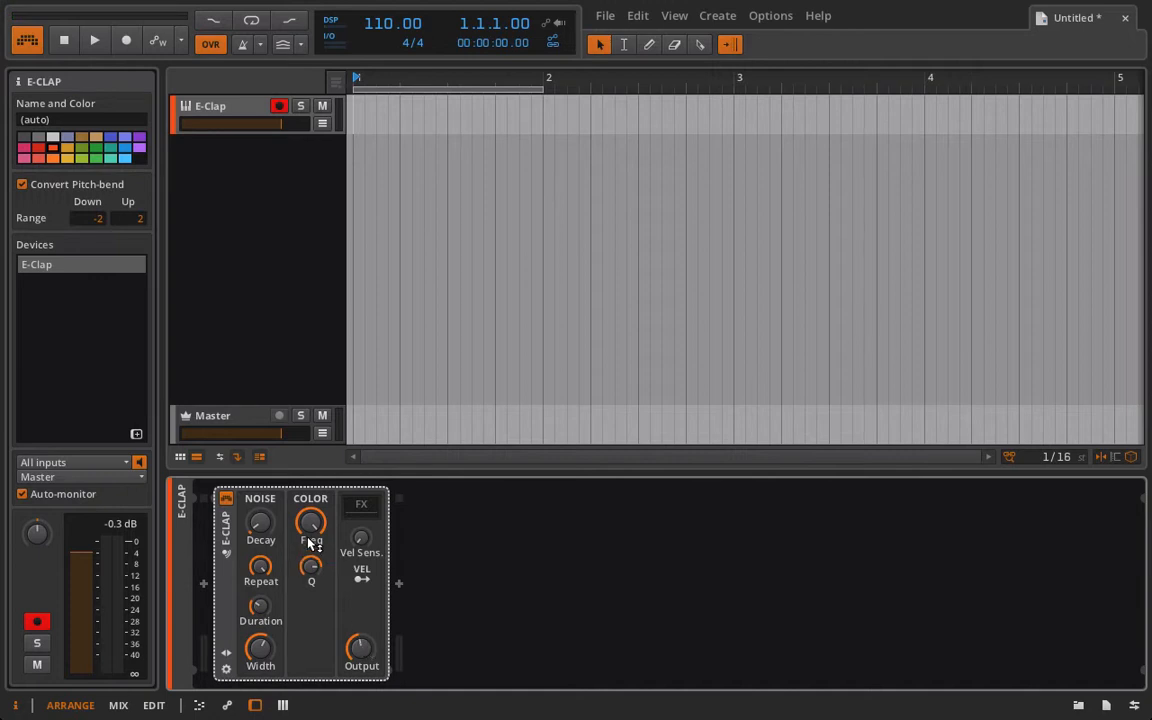
{"action": "left_click_drag", "start_coordinate": [311, 536], "coordinate": [311, 566]}
Set the E-Clap's Width to 0.00 % and then raise it slightly.
{"action": "mouse_move", "coordinate": [268, 660]}
{"action": "left_mouse_down"}
{"action": "mouse_move", "coordinate": [265, 625]}
{"action": "mouse_move", "coordinate": [265, 661]}
{"action": "left_mouse_up"}
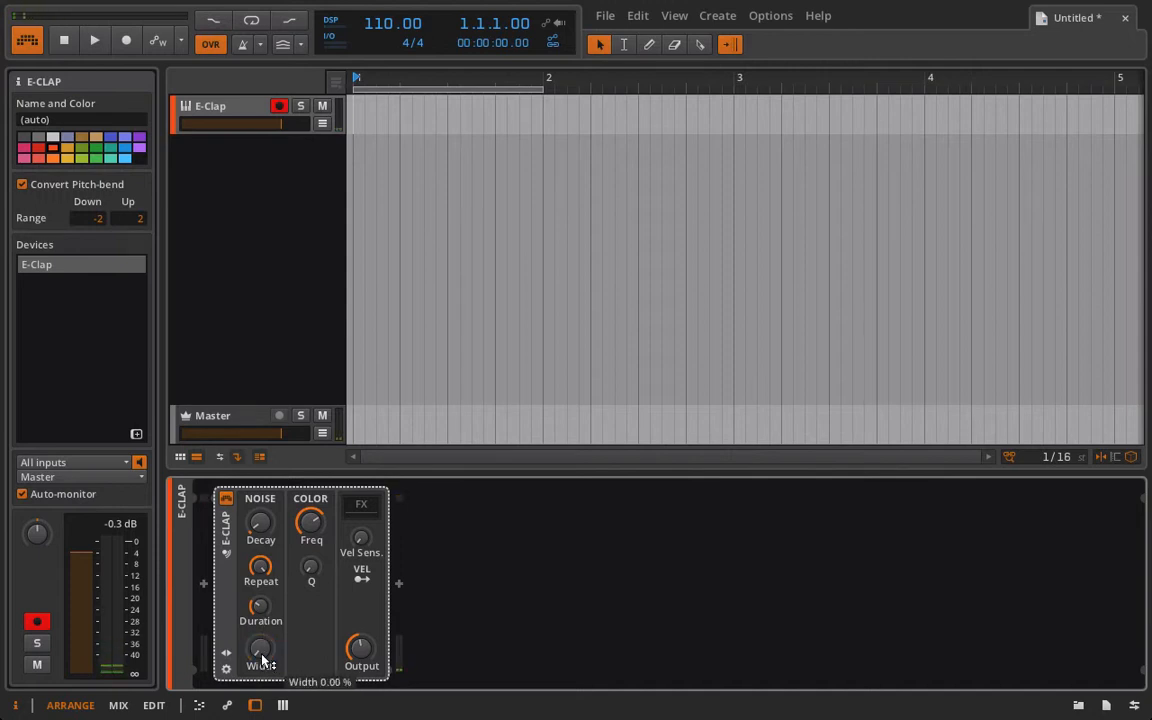
{"action": "left_click_drag", "start_coordinate": [362, 668], "coordinate": [362, 666]}
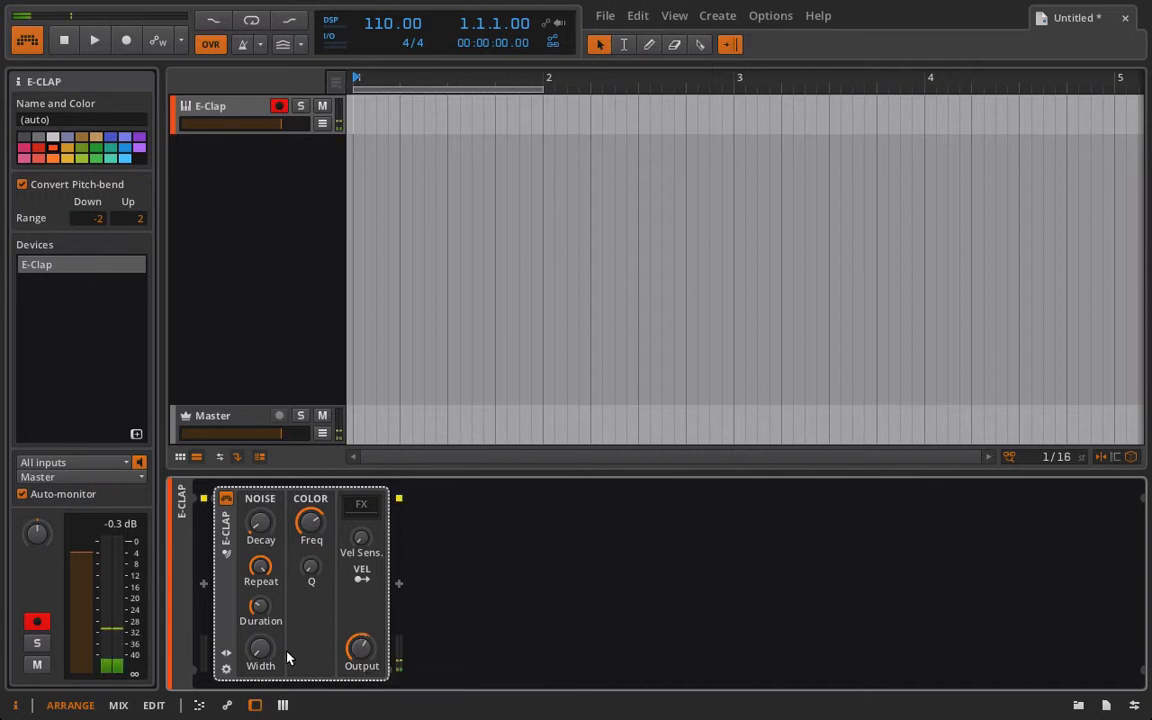
{"action": "mouse_move", "coordinate": [262, 652]}
{"action": "left_mouse_down"}
{"action": "mouse_move", "coordinate": [262, 610]}
{"action": "mouse_move", "coordinate": [273, 658]}
{"action": "mouse_move", "coordinate": [270, 640]}
{"action": "left_mouse_up"}
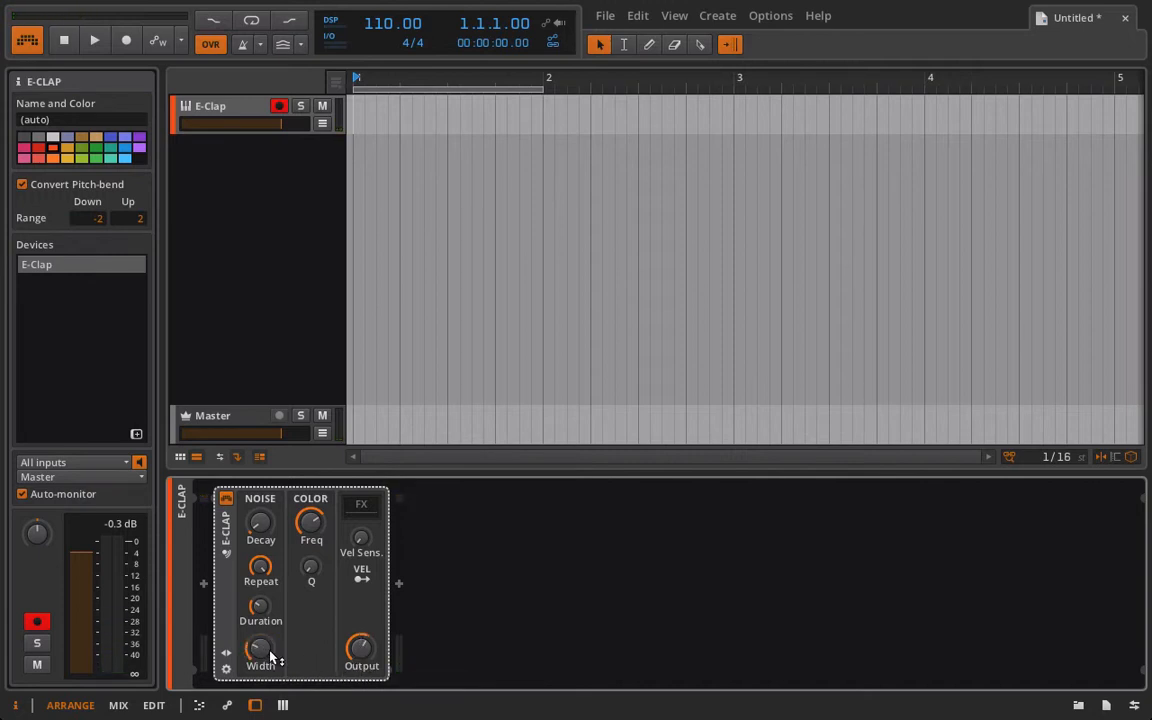
Adjust the E-Clap's Decay, Repeat and Duration knobs in the Noise section.
{"action": "left_click_drag", "start_coordinate": [262, 524], "coordinate": [262, 494]}
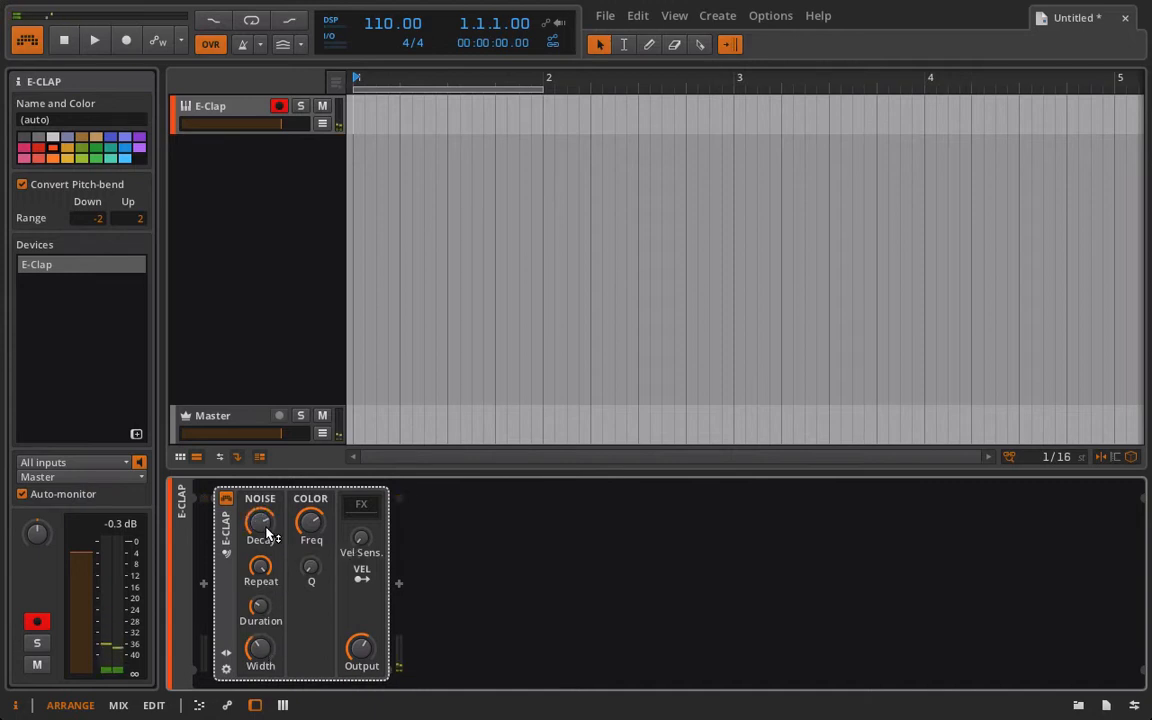
{"action": "left_click_drag", "start_coordinate": [260, 568], "coordinate": [260, 577]}
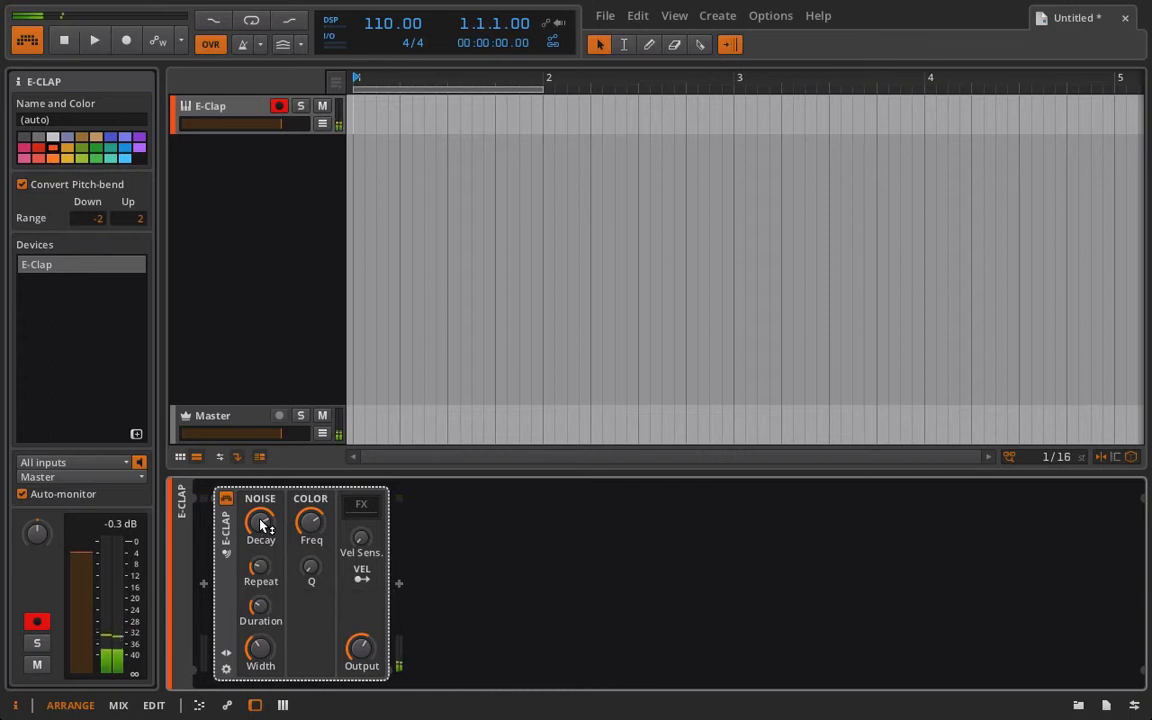
{"action": "left_click_drag", "start_coordinate": [260, 520], "coordinate": [259, 606]}
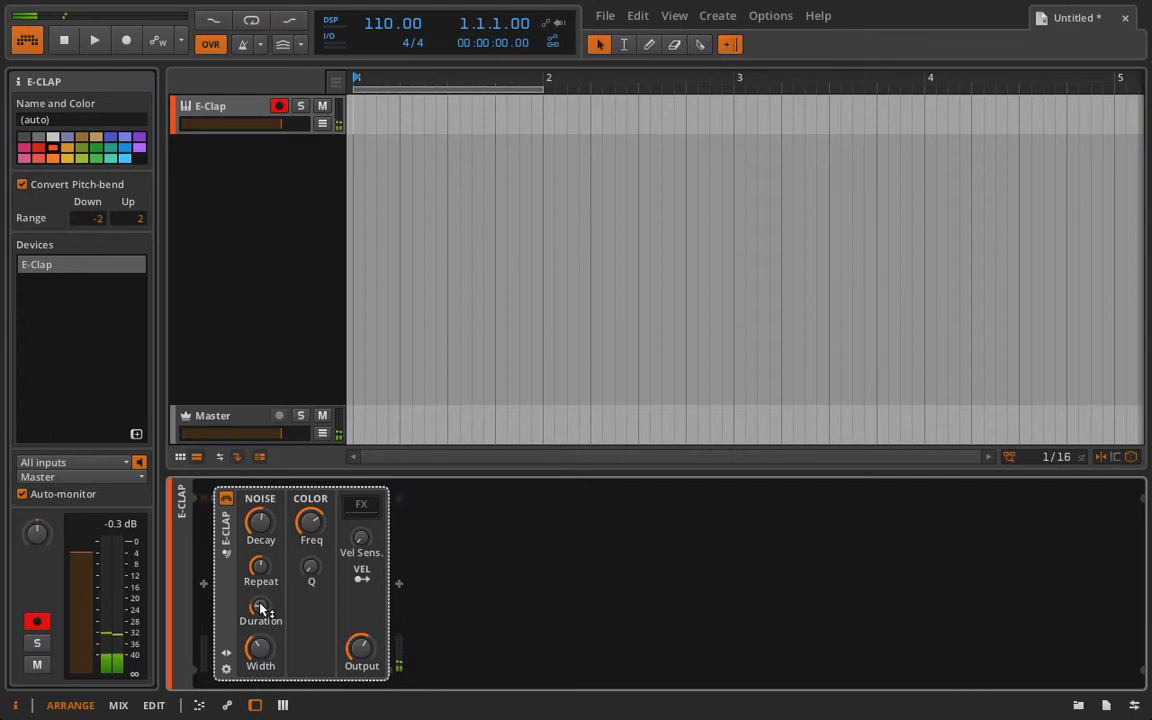
{"action": "left_click_drag", "start_coordinate": [259, 551], "coordinate": [259, 537]}
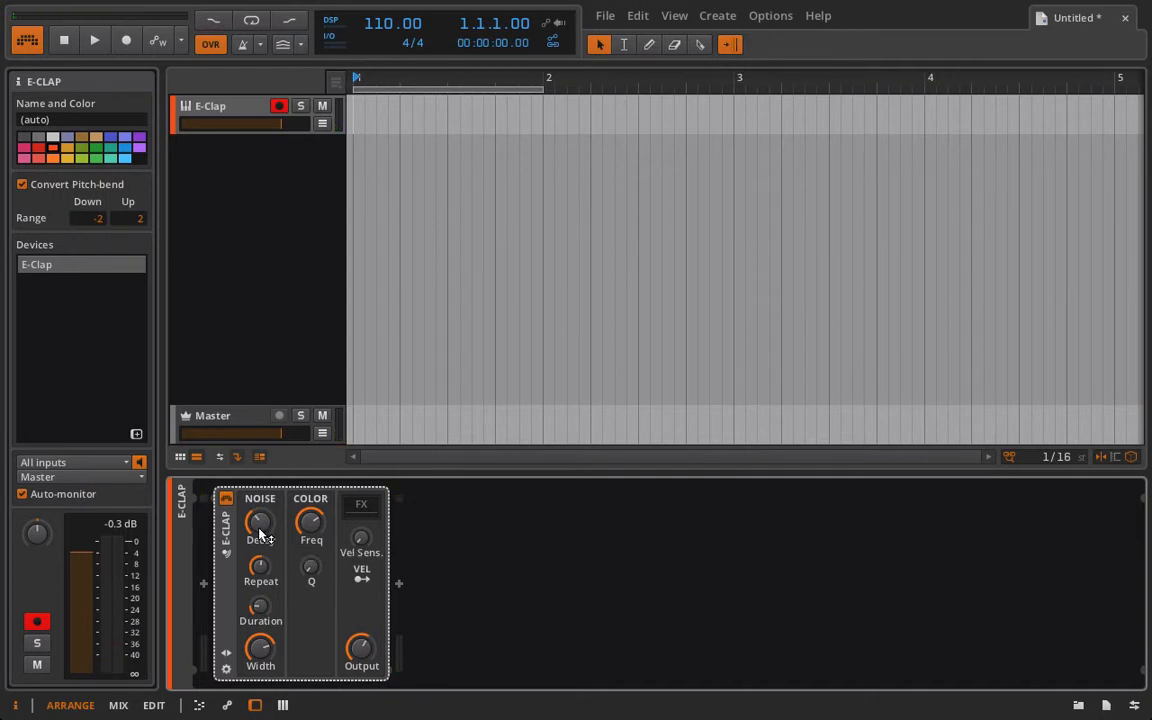
Adjust the E-Clap's Decay, Width and Output knobs.
{"action": "left_click", "coordinate": [259, 537]}
{"action": "left_click_drag", "start_coordinate": [258, 522], "coordinate": [258, 512]}
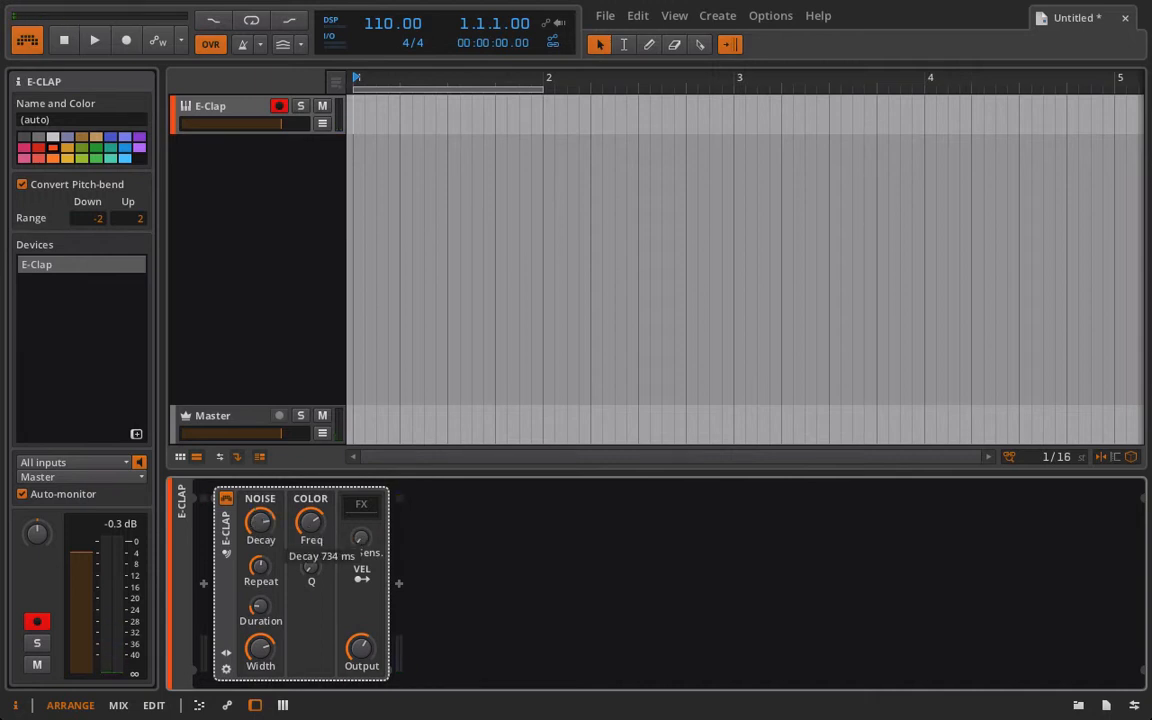
{"action": "mouse_move", "coordinate": [260, 522]}
{"action": "left_mouse_down"}
{"action": "mouse_move", "coordinate": [260, 548]}
{"action": "mouse_move", "coordinate": [260, 530]}
{"action": "left_mouse_up"}
{"action": "left_click_drag", "start_coordinate": [260, 653], "coordinate": [260, 690]}
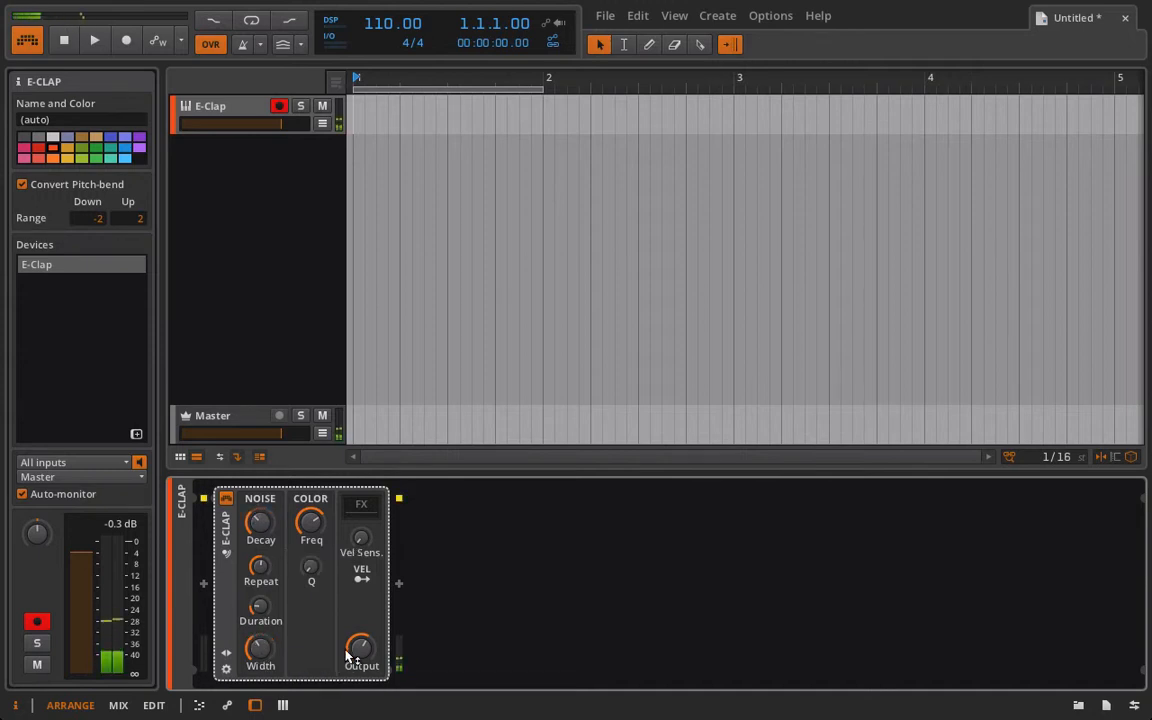
{"action": "mouse_move", "coordinate": [360, 650]}
{"action": "left_mouse_down"}
{"action": "mouse_move", "coordinate": [360, 664]}
{"action": "mouse_move", "coordinate": [360, 652]}
{"action": "left_mouse_up"}
Lower the E-Clap's Repeat knob and adjust its Color Freq knob.
{"action": "left_click_drag", "start_coordinate": [260, 566], "coordinate": [260, 618]}
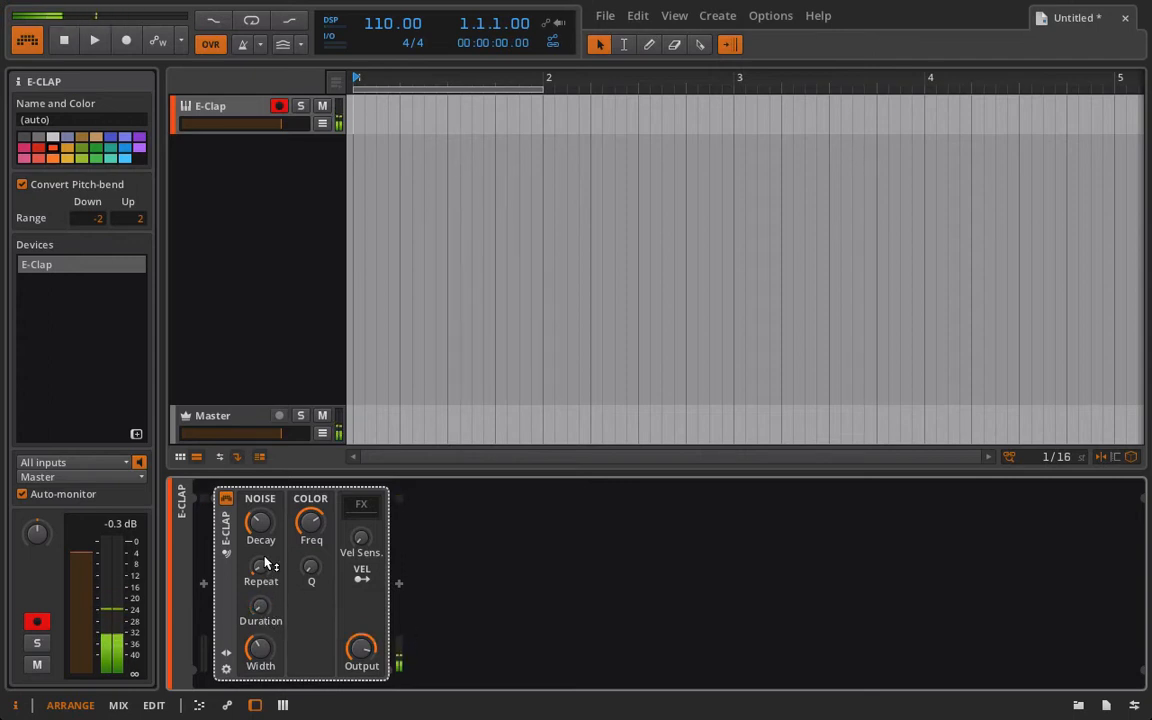
{"action": "left_click_drag", "start_coordinate": [260, 565], "coordinate": [311, 570]}
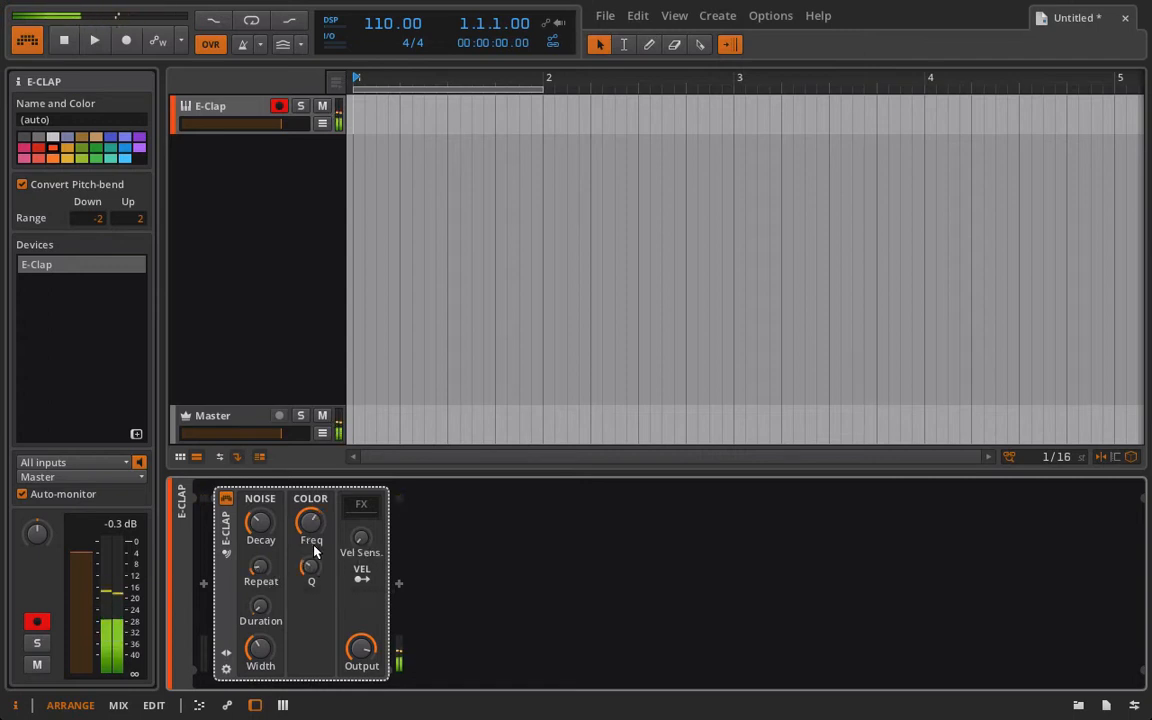
{"action": "left_click_drag", "start_coordinate": [310, 524], "coordinate": [270, 540]}
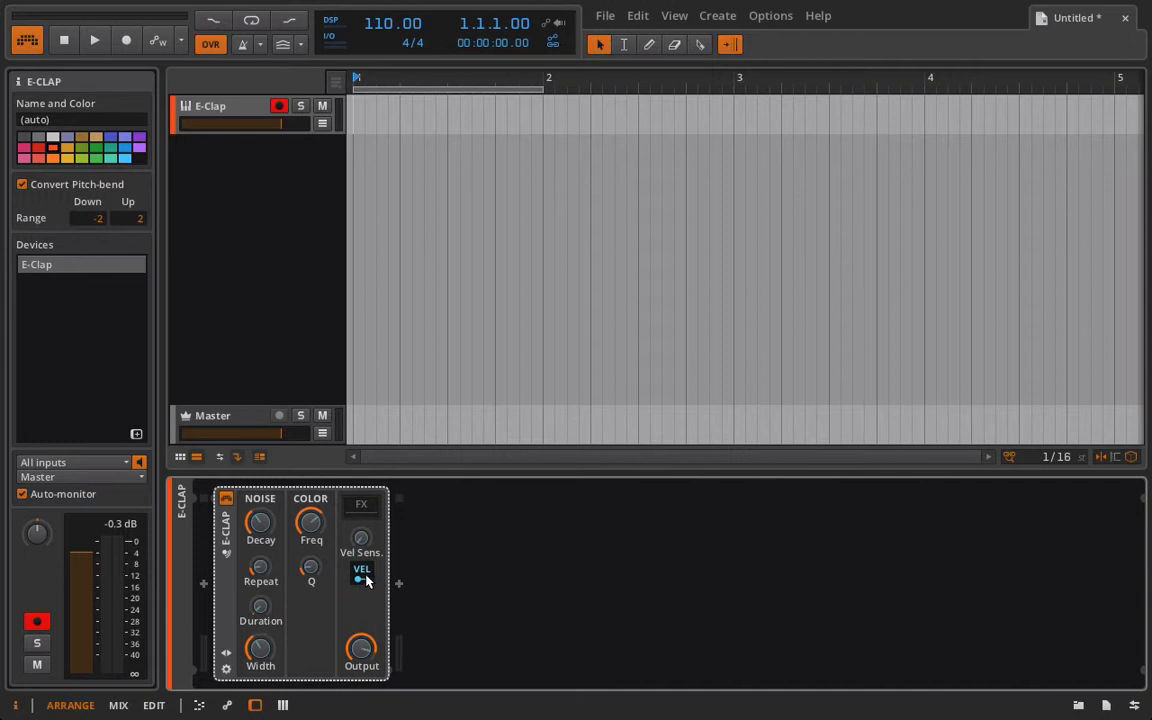
{"action": "left_click_drag", "start_coordinate": [300, 540], "coordinate": [312, 522]}
Create a one-bar clip on the E-Clap track and enter C2 notes on each of its four beats.
{"action": "double_click", "coordinate": [368, 118]}
{"action": "double_click", "coordinate": [378, 118]}
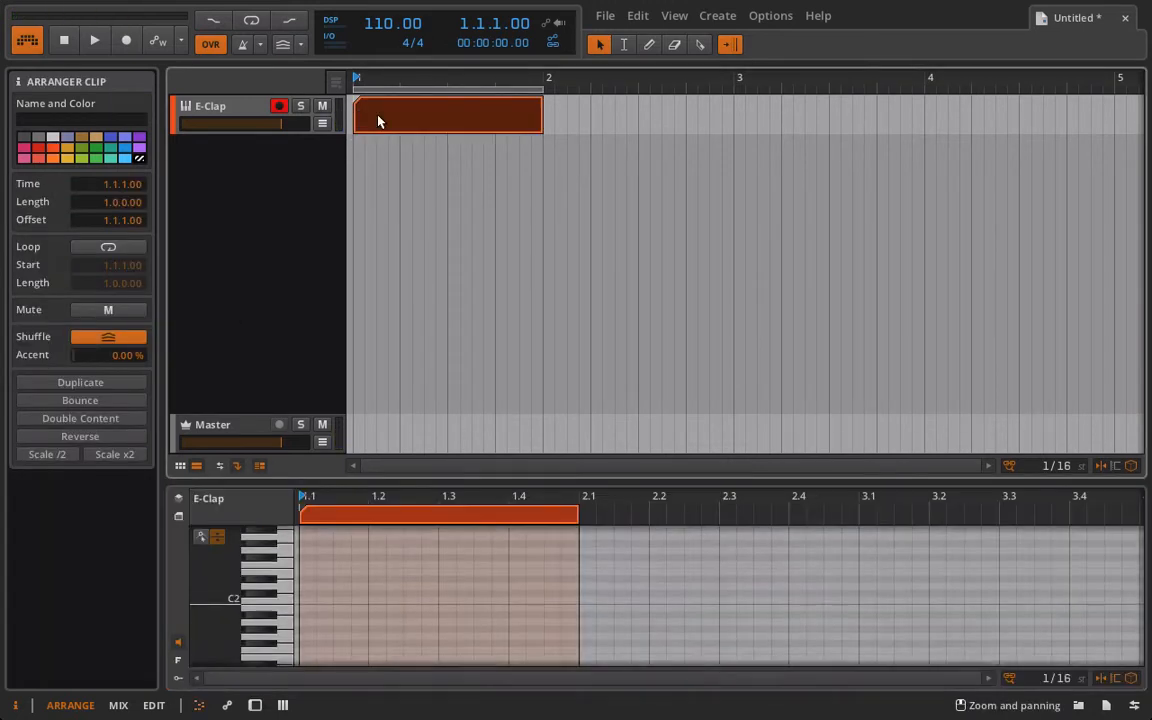
{"action": "double_click", "coordinate": [304, 592]}
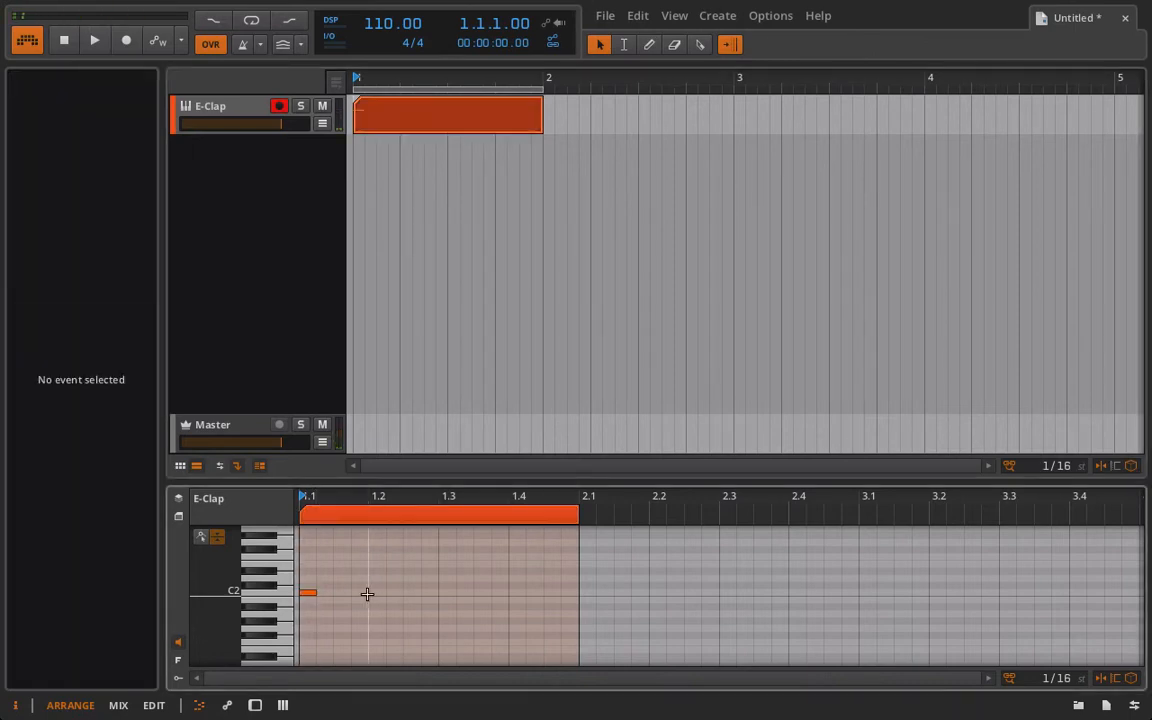
{"action": "double_click", "coordinate": [366, 594]}
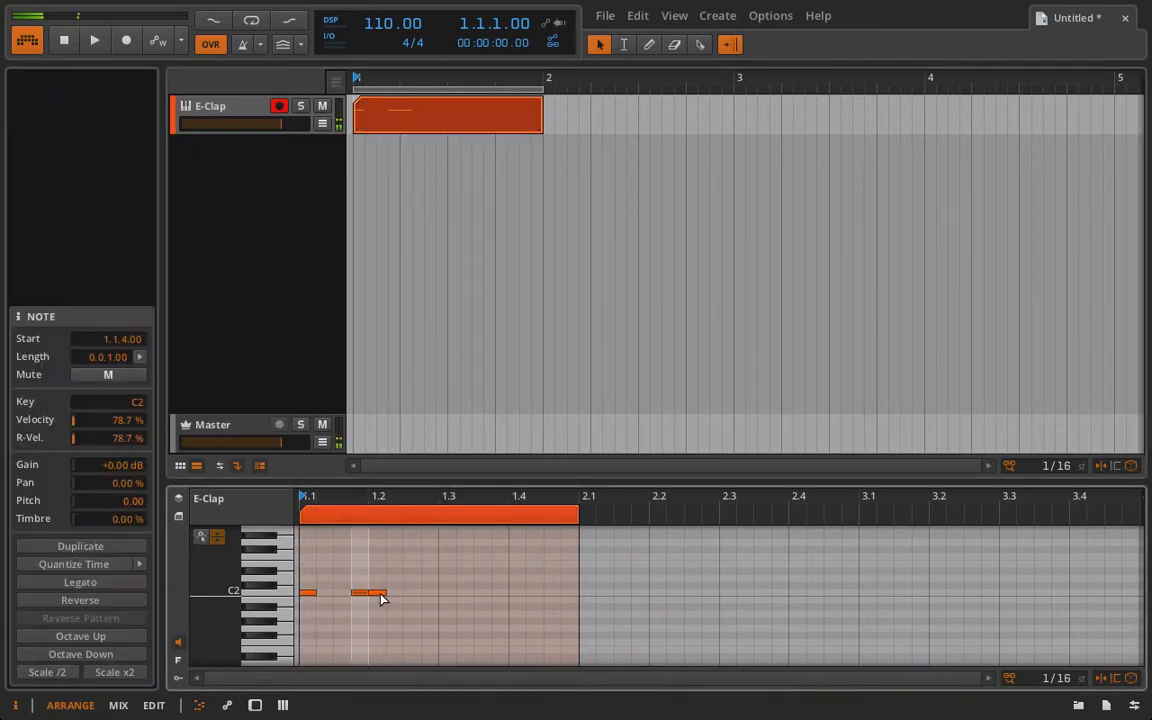
{"action": "double_click", "coordinate": [443, 601]}
{"action": "left_click_drag", "start_coordinate": [443, 604], "coordinate": [445, 591]}
{"action": "double_click", "coordinate": [515, 592]}
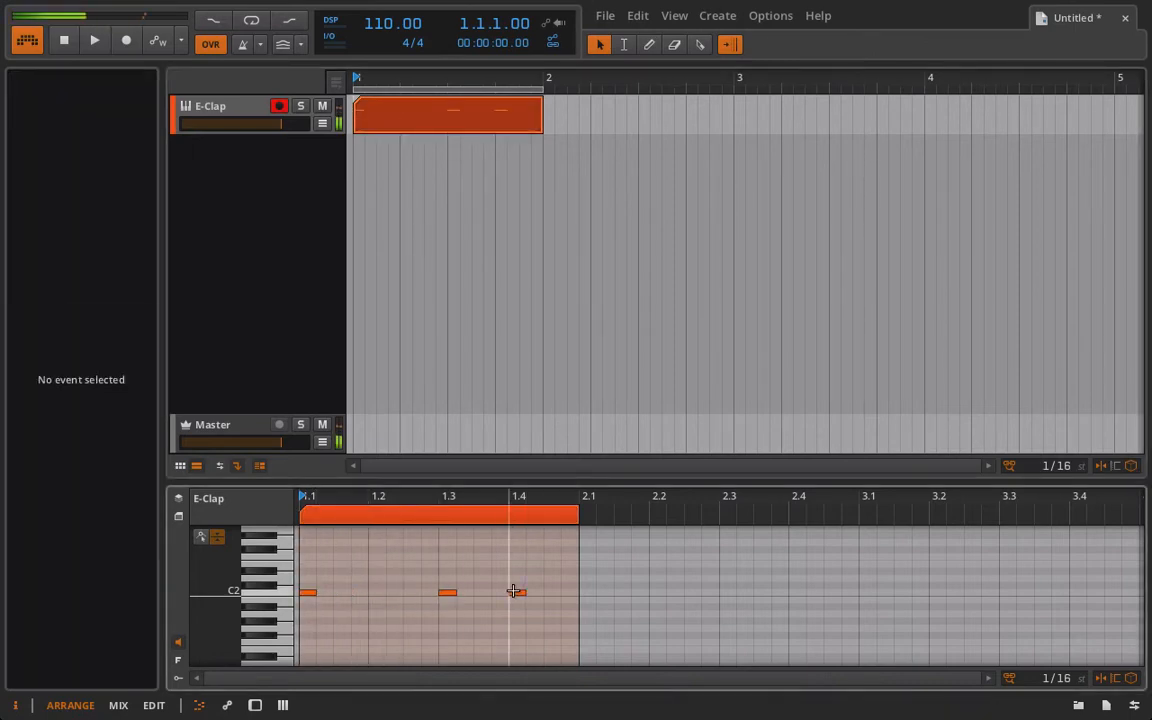
{"action": "double_click", "coordinate": [373, 593]}
Loop the clip's playback and lower the velocities of the second and third notes in the velocity lane.
{"action": "key", "text": "space"}
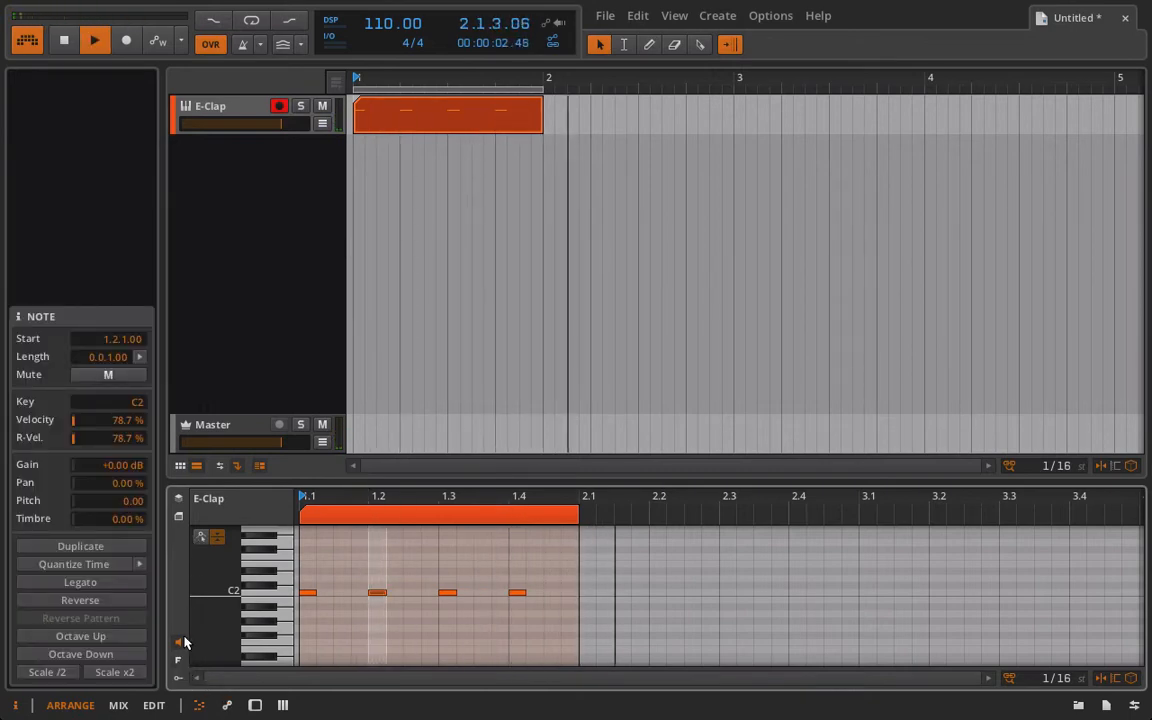
{"action": "key", "text": "space"}
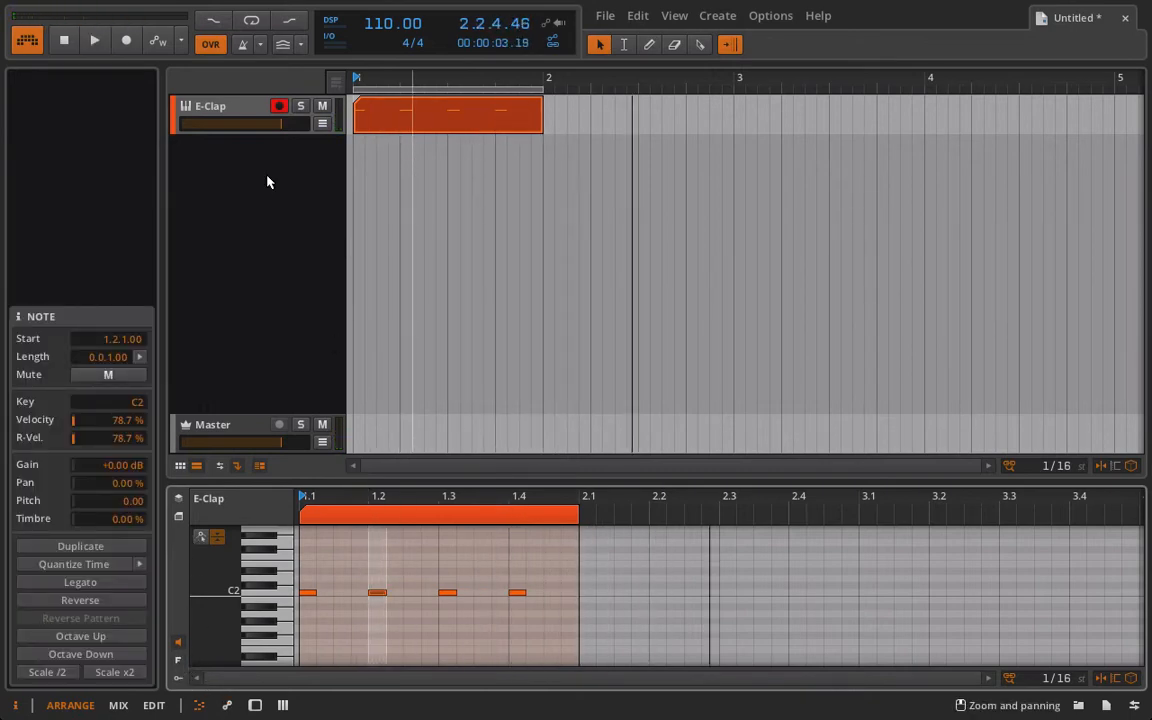
{"action": "left_click", "coordinate": [250, 22]}
{"action": "left_click", "coordinate": [179, 663]}
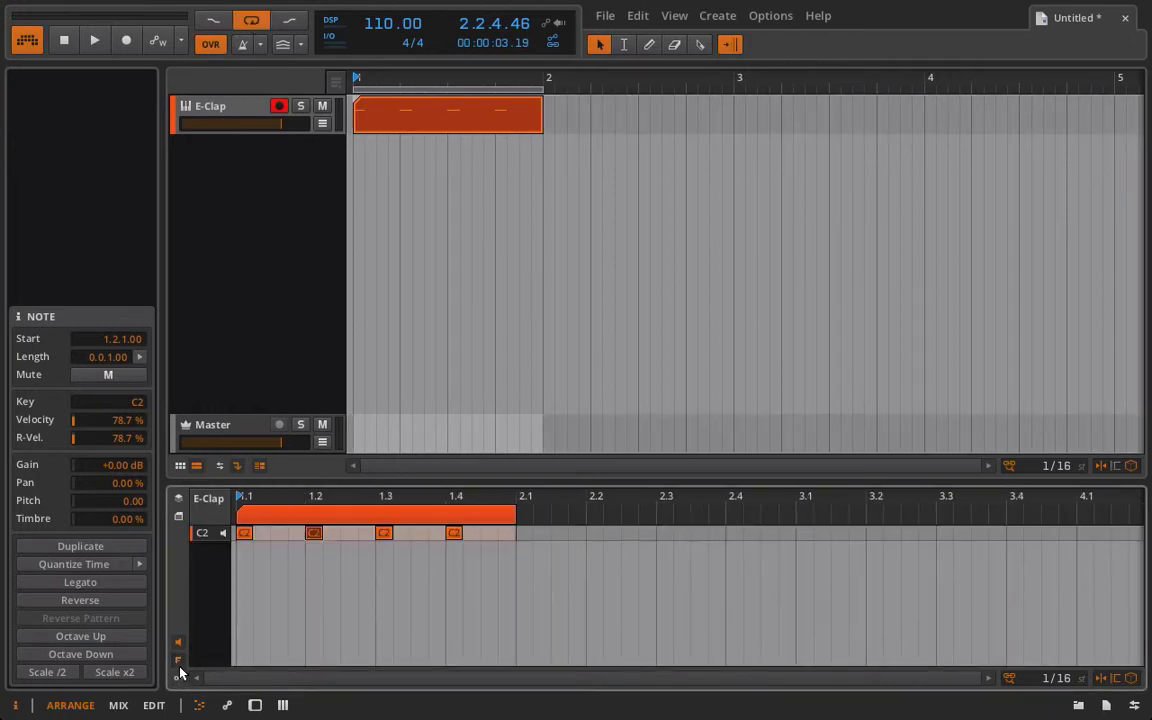
{"action": "left_click", "coordinate": [178, 680]}
{"action": "key", "text": "space"}
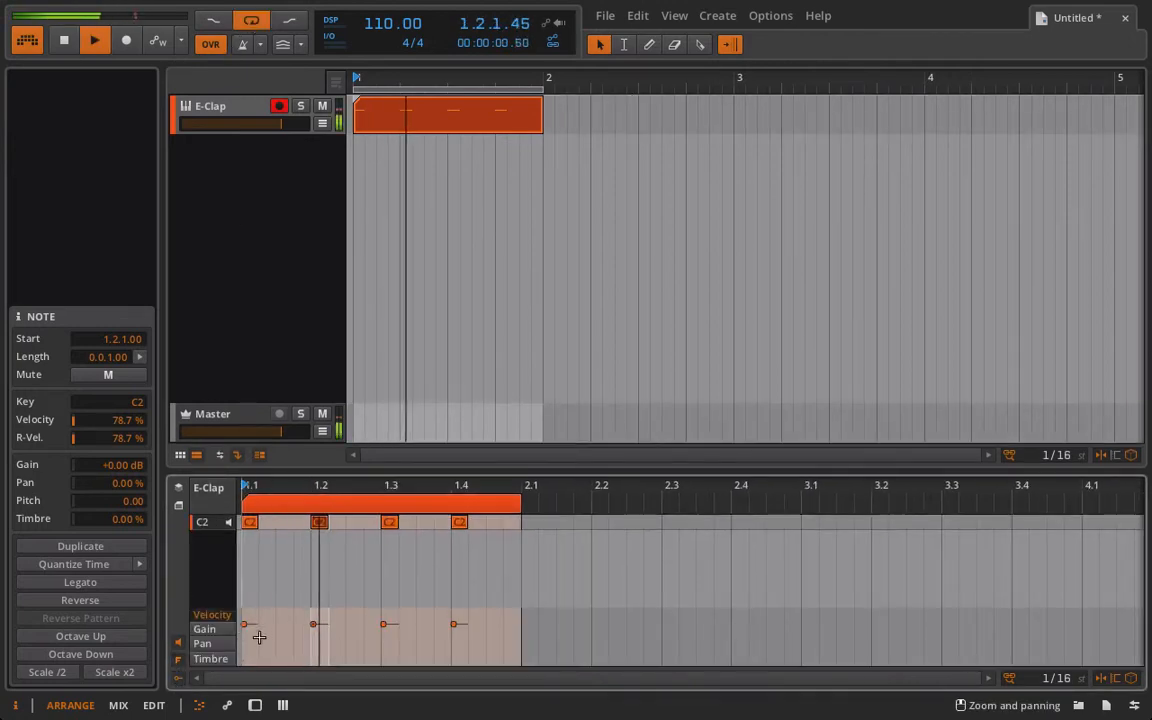
{"action": "left_click_drag", "start_coordinate": [313, 624], "coordinate": [302, 718]}
{"action": "left_click_drag", "start_coordinate": [386, 622], "coordinate": [390, 647]}
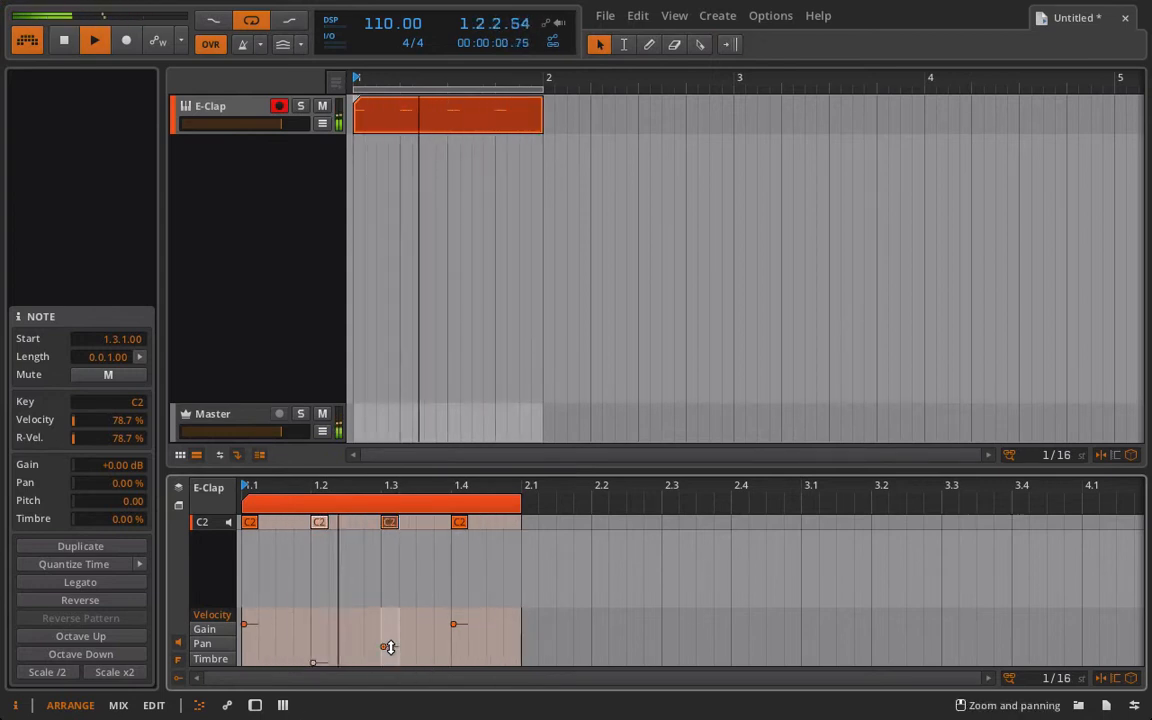
{"action": "left_click", "coordinate": [178, 680]}
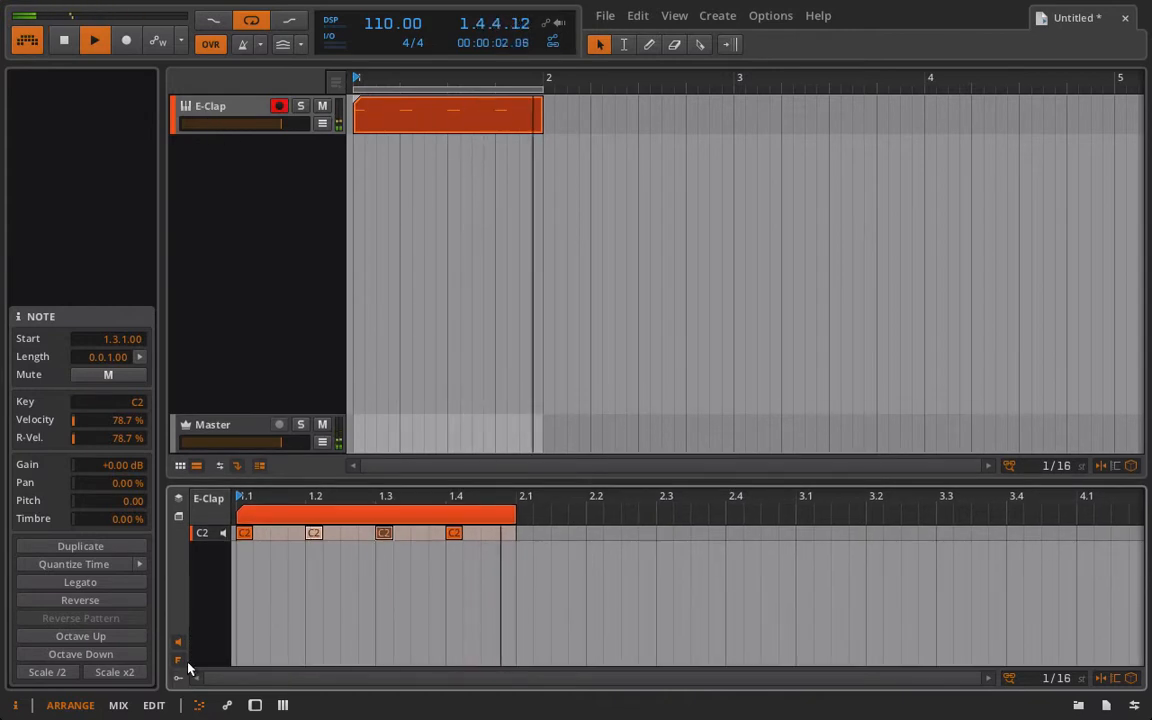
{"action": "left_click", "coordinate": [181, 680]}
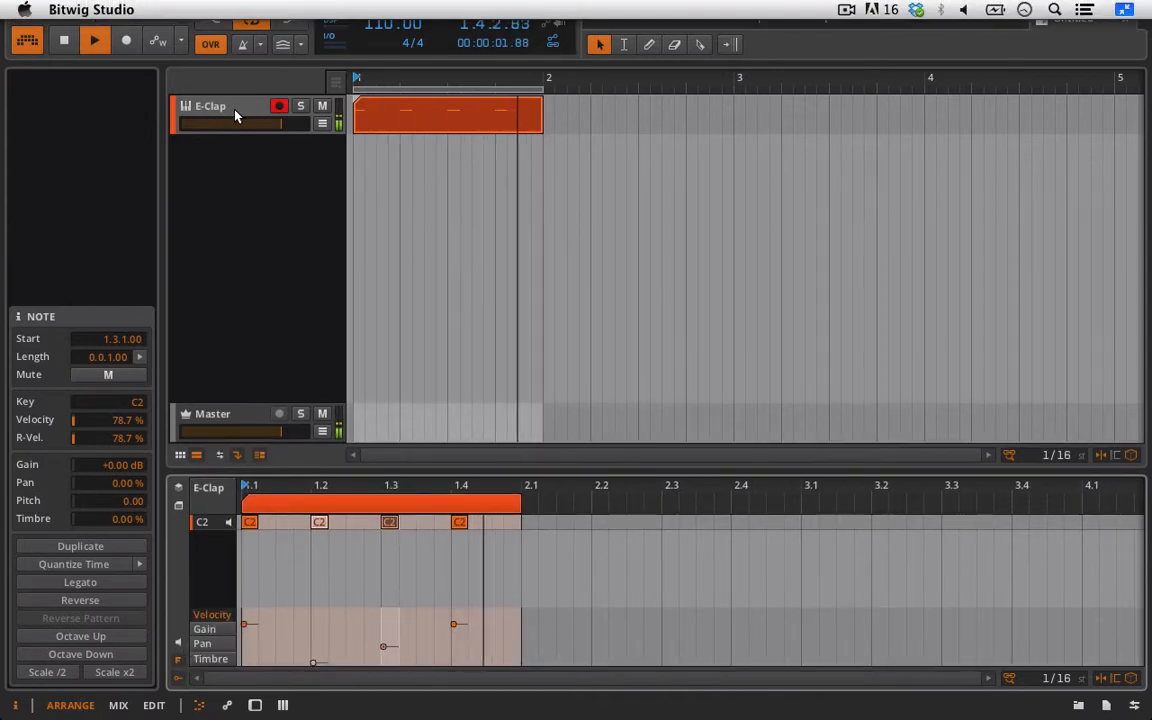
Select the E-Clap track's device and reveal its presets and macros panel.
{"action": "left_click", "coordinate": [211, 98]}
{"action": "left_click", "coordinate": [361, 573]}
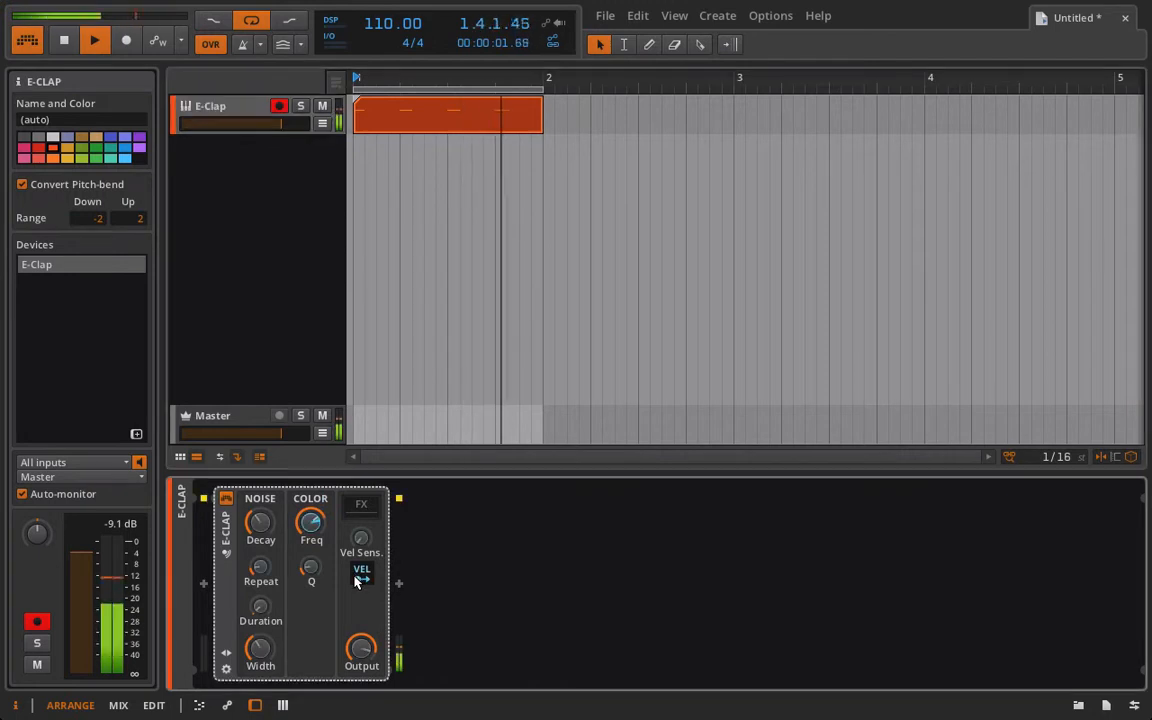
{"action": "left_click", "coordinate": [361, 575]}
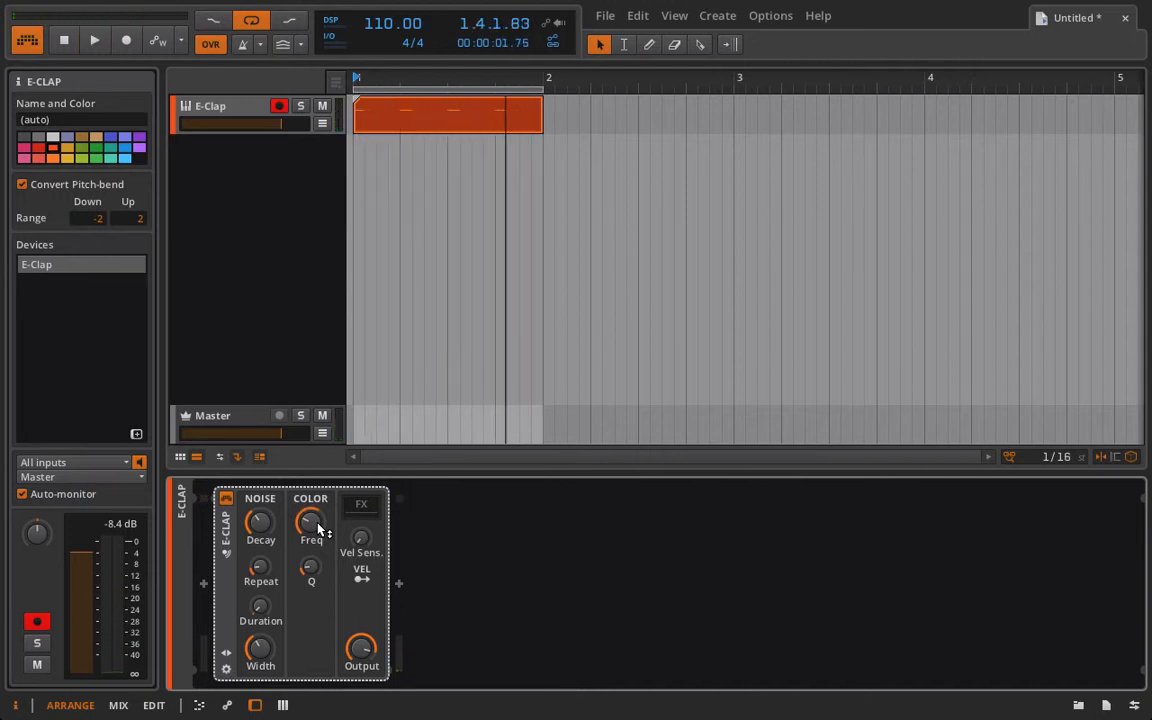
{"action": "left_click", "coordinate": [226, 653]}
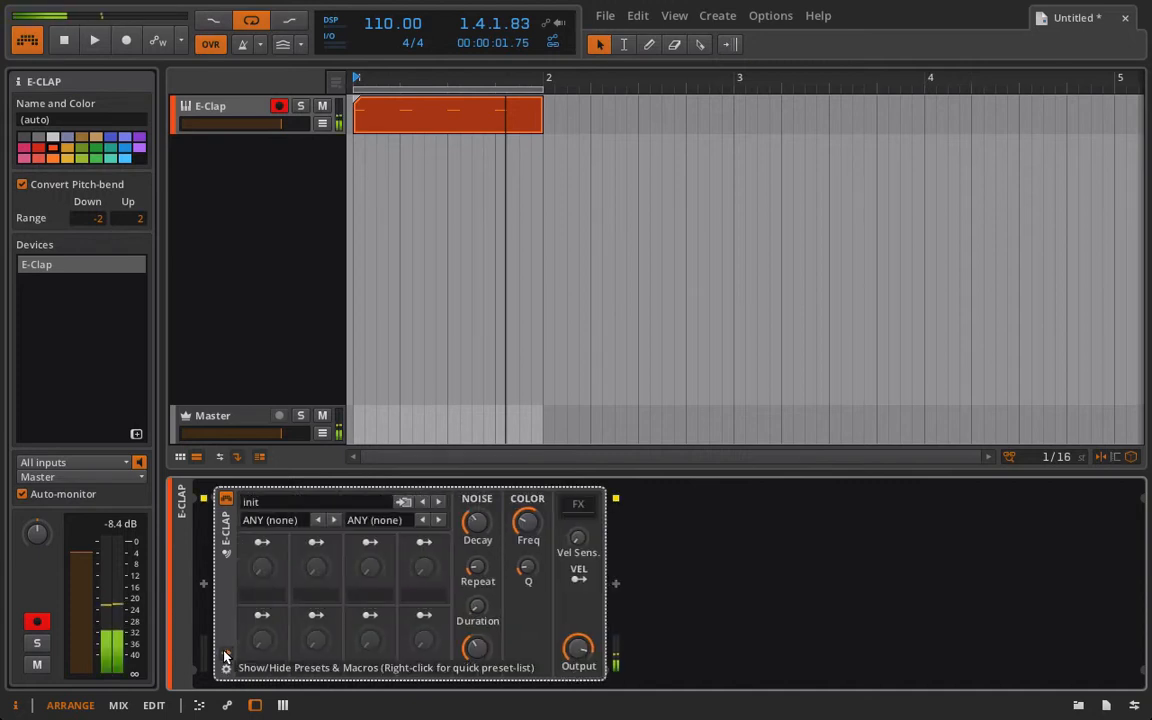
Delete the clip from the arranger.
{"action": "left_click", "coordinate": [370, 103]}
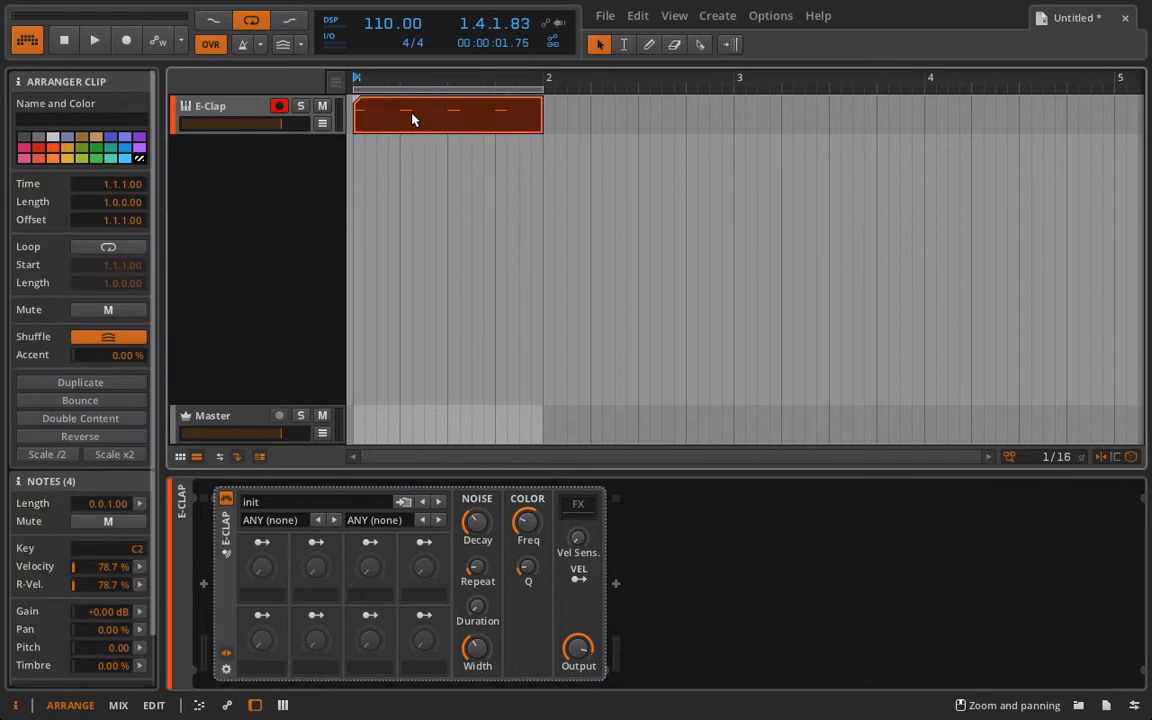
{"action": "key", "text": "Delete"}
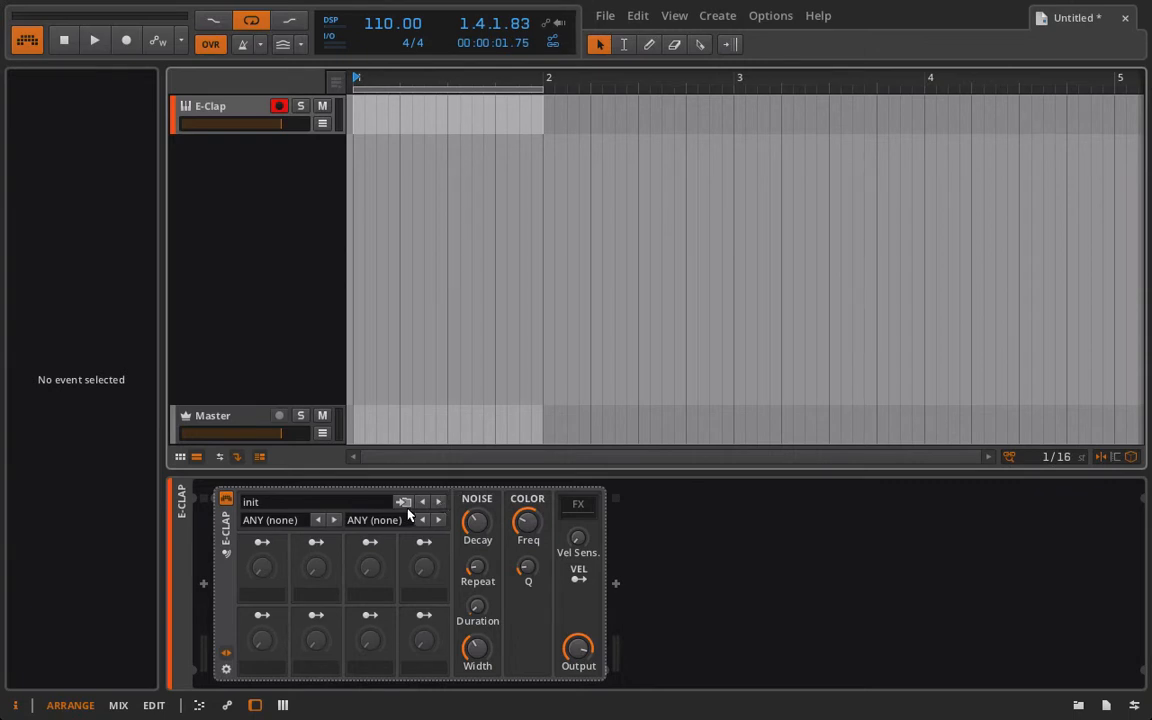
Load the Electroshock preset into the E-Clap.
{"action": "left_click", "coordinate": [334, 501]}
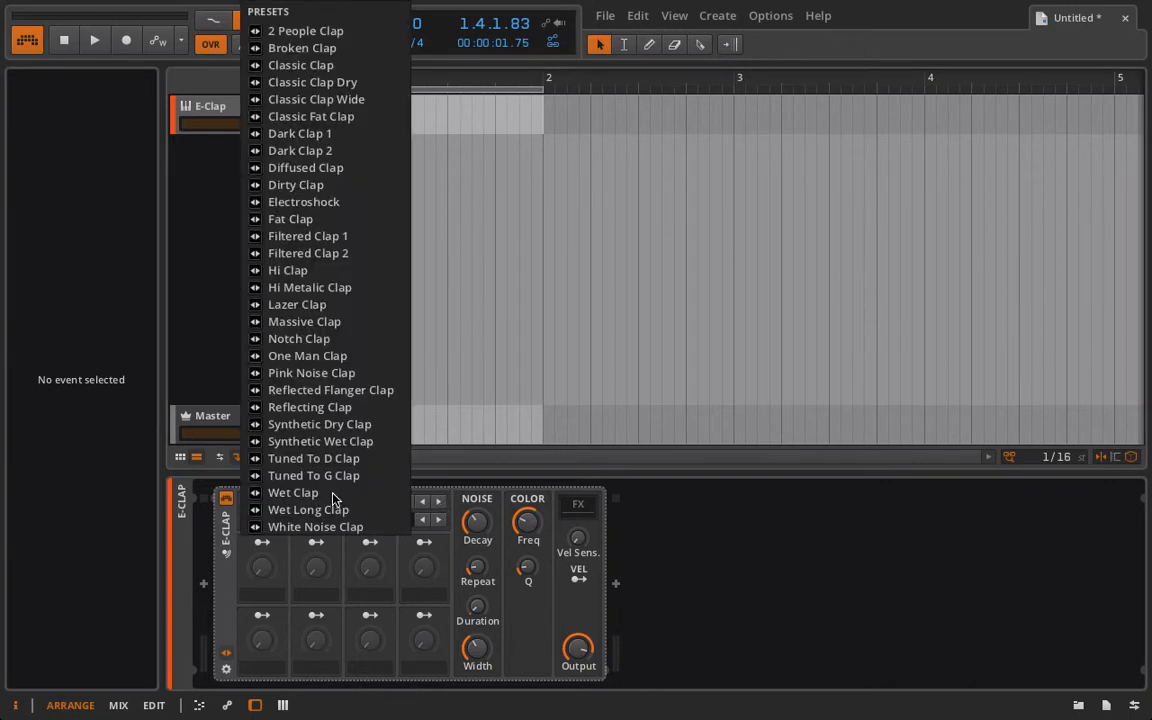
{"action": "left_click", "coordinate": [385, 204]}
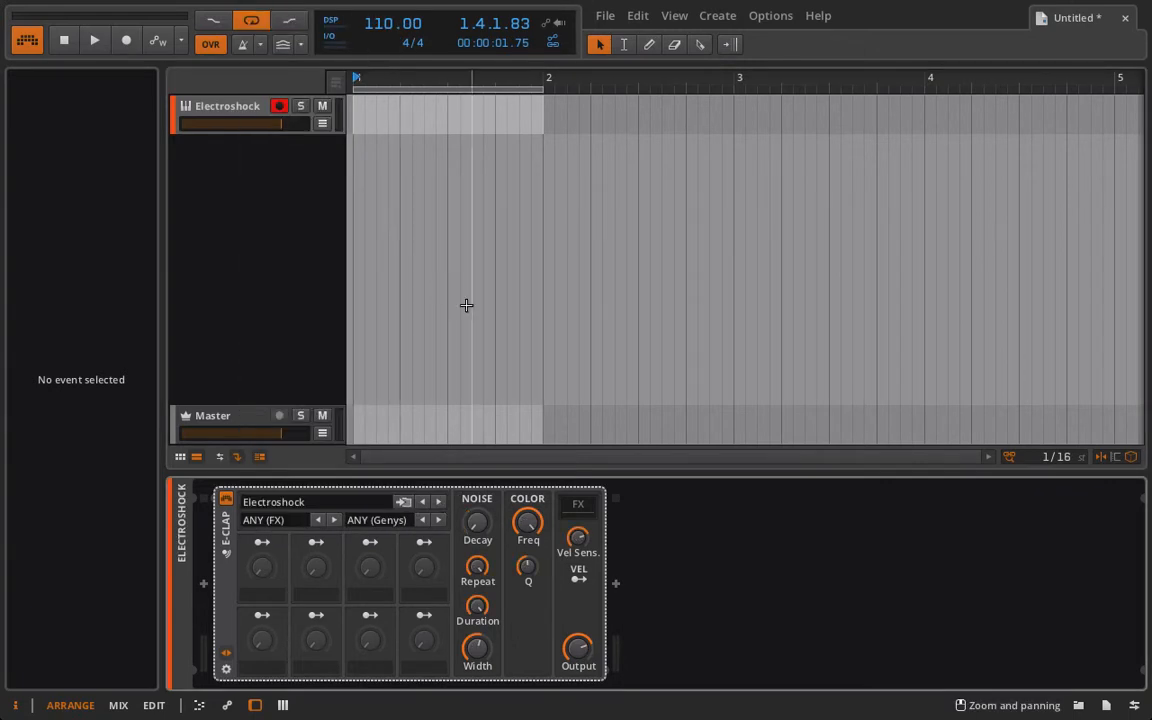
{"action": "key", "text": "a"}
{"action": "key", "text": "a"}
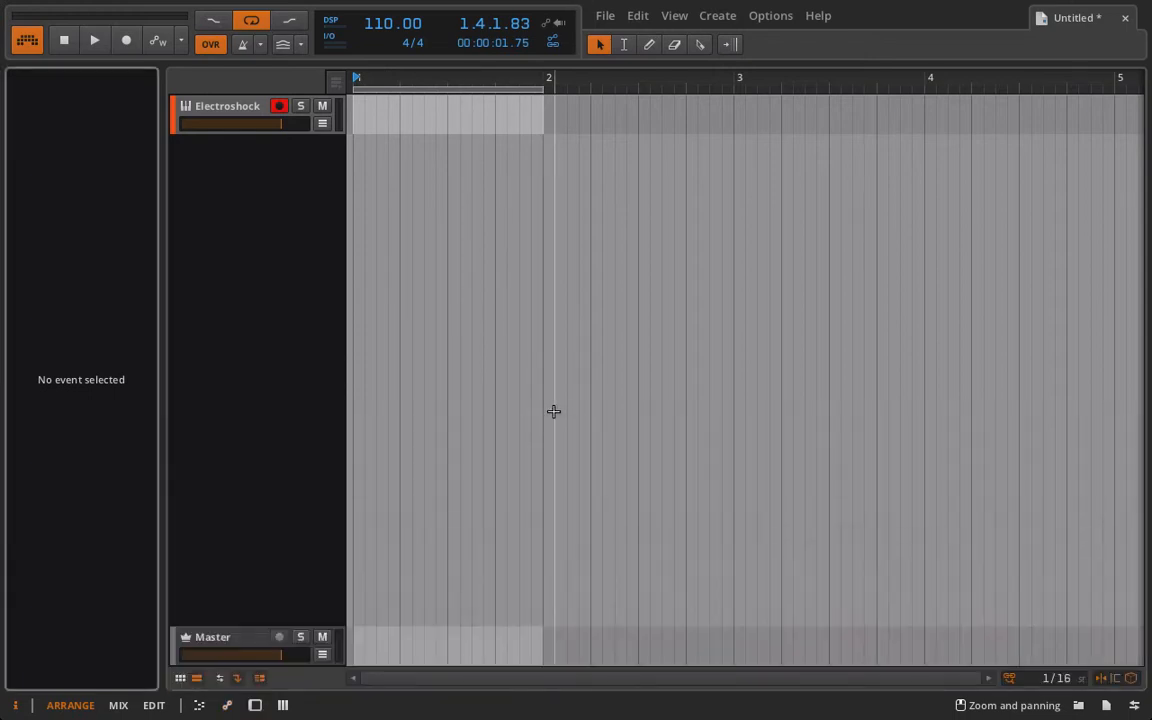
{"action": "double_click", "coordinate": [244, 113]}
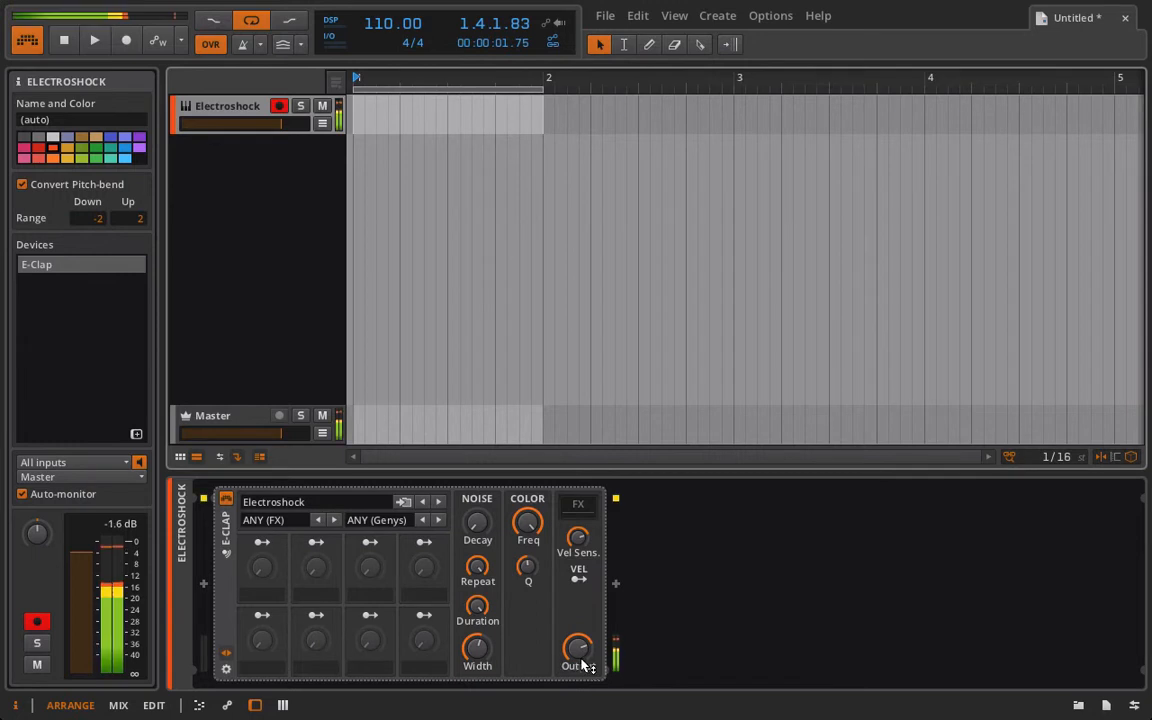
Adjust the Electroshock preset's Output, Width and Freq knobs.
{"action": "left_click_drag", "start_coordinate": [579, 654], "coordinate": [579, 682]}
{"action": "mouse_move", "coordinate": [477, 648]}
{"action": "left_mouse_down"}
{"action": "mouse_move", "coordinate": [477, 625]}
{"action": "mouse_move", "coordinate": [477, 682]}
{"action": "mouse_move", "coordinate": [477, 631]}
{"action": "left_mouse_up"}
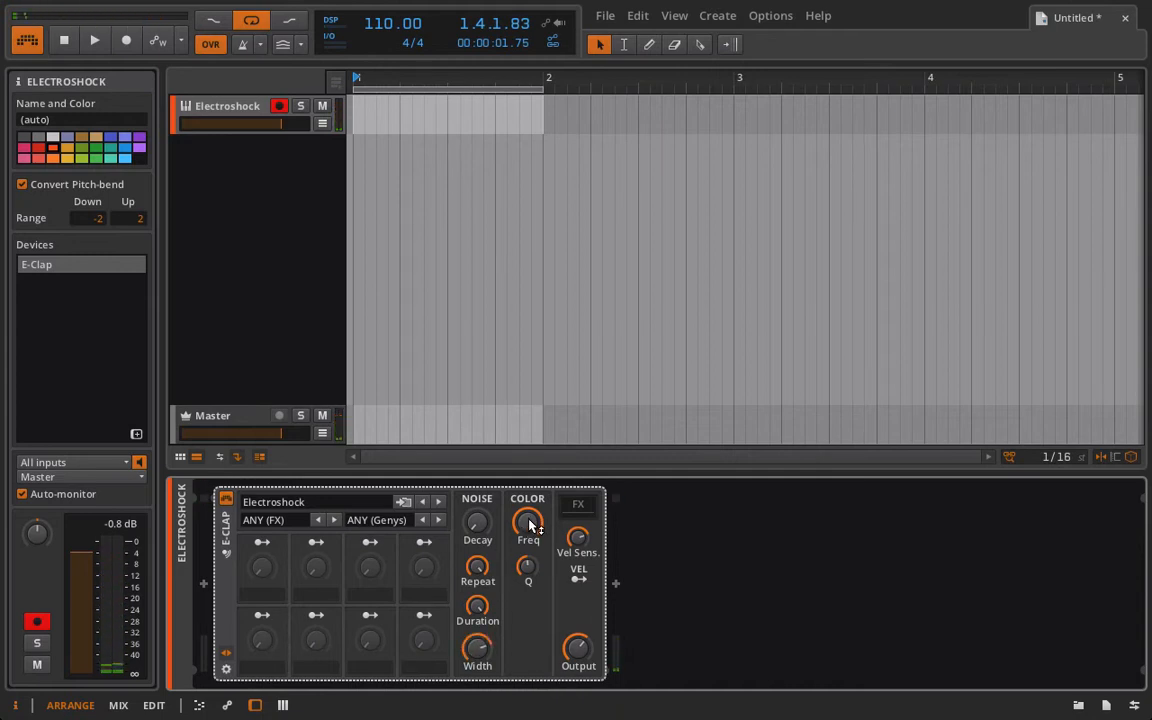
{"action": "left_click_drag", "start_coordinate": [527, 522], "coordinate": [527, 583]}
Try a Resonator Bank after the E-Clap, tweaking its Mix and band knobs, then remove it.
{"action": "left_click", "coordinate": [616, 584]}
{"action": "left_click", "coordinate": [744, 604]}
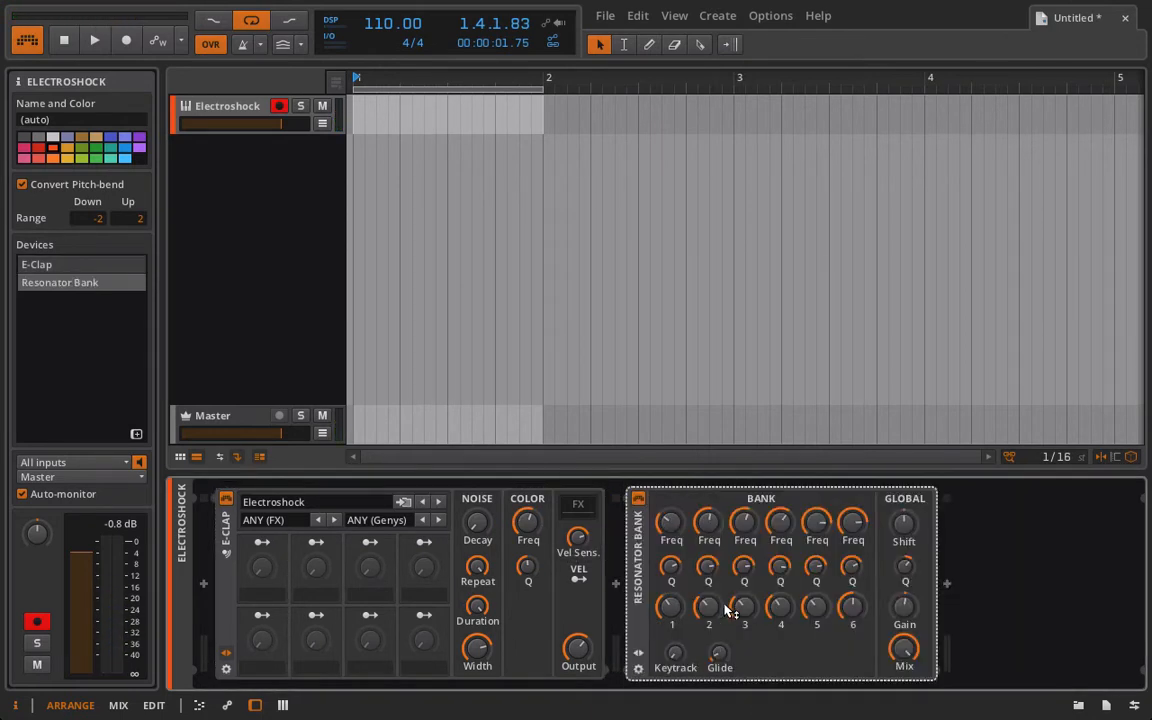
{"action": "left_click_drag", "start_coordinate": [904, 650], "coordinate": [904, 694]}
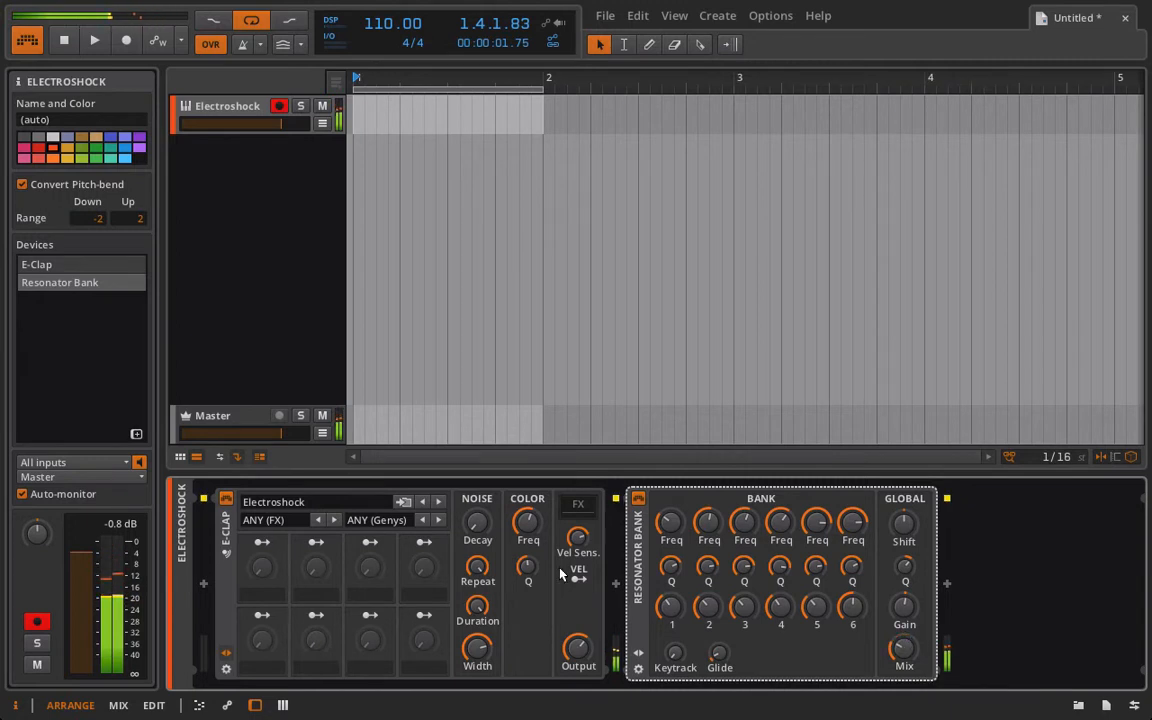
{"action": "mouse_move", "coordinate": [527, 521]}
{"action": "left_mouse_down"}
{"action": "mouse_move", "coordinate": [527, 556]}
{"action": "mouse_move", "coordinate": [527, 544]}
{"action": "left_mouse_up"}
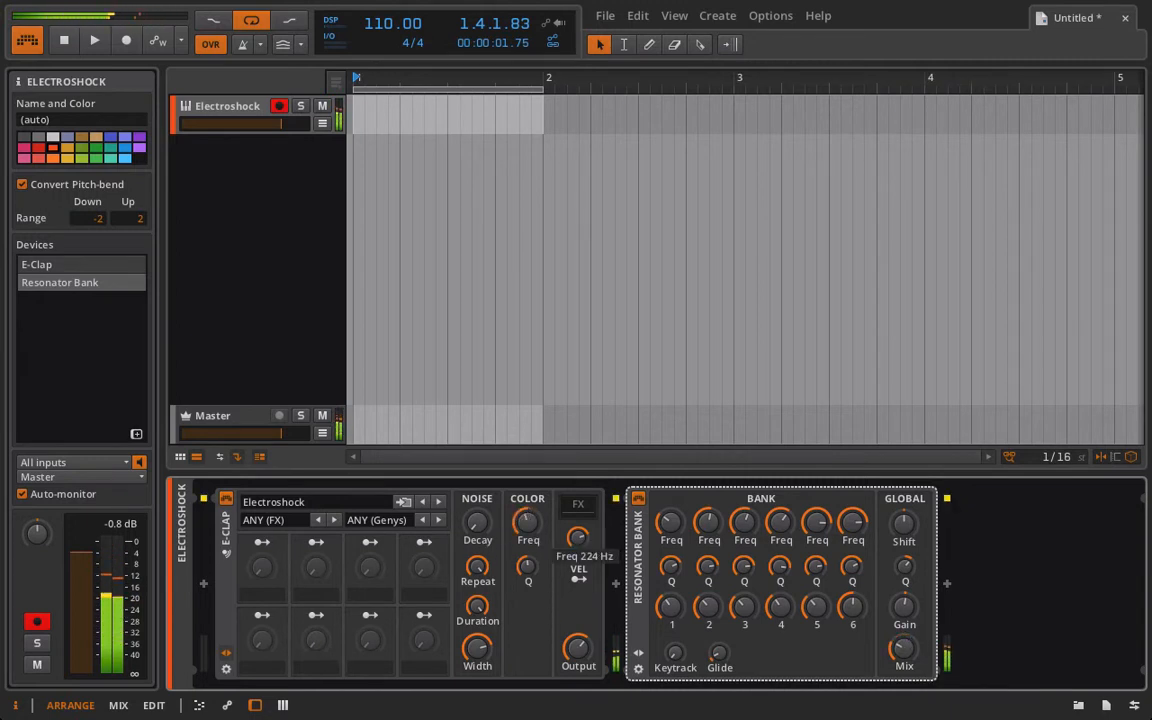
{"action": "left_click_drag", "start_coordinate": [671, 521], "coordinate": [671, 546]}
{"action": "left_click_drag", "start_coordinate": [671, 607], "coordinate": [671, 575]}
{"action": "left_click_drag", "start_coordinate": [709, 523], "coordinate": [709, 506]}
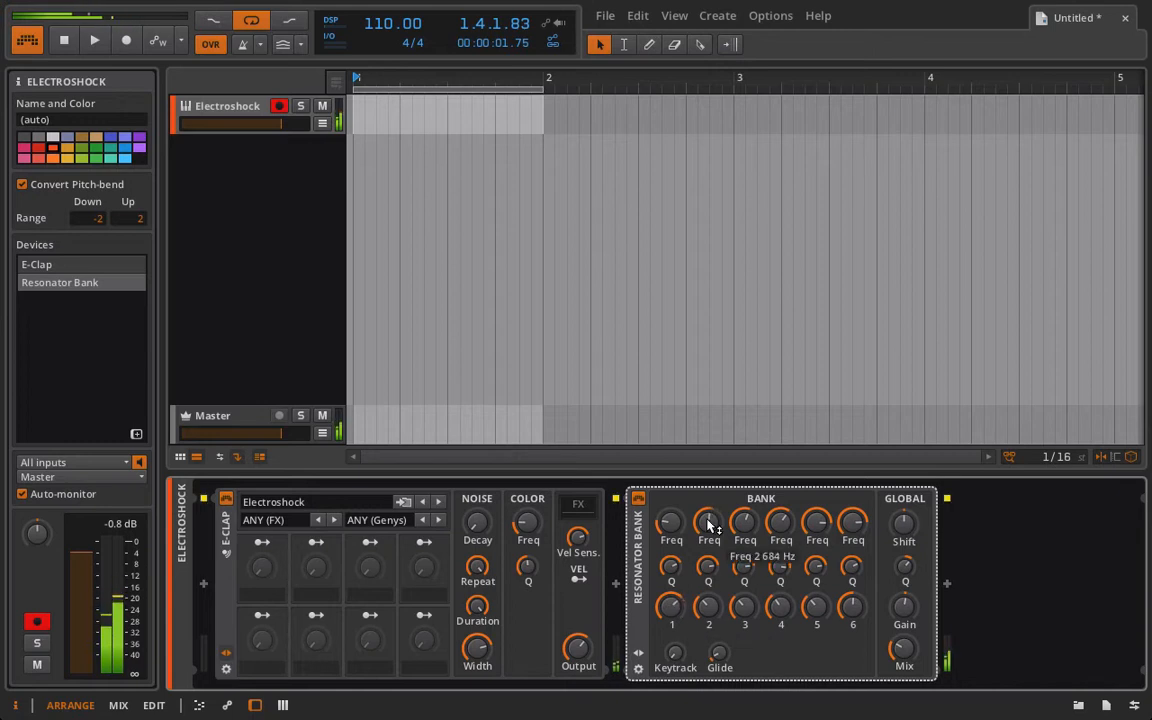
{"action": "key", "text": "Delete"}
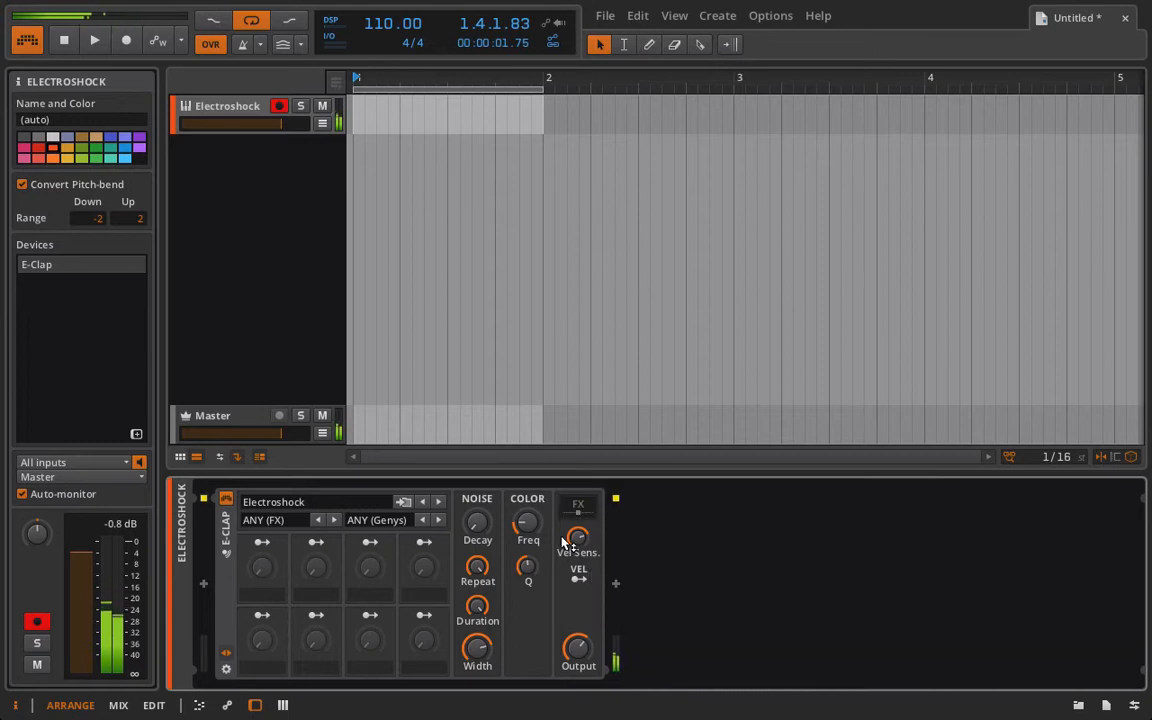
Browse the E-Clap presets and load the Broken Clap preset.
{"action": "mouse_move", "coordinate": [528, 523]}
{"action": "left_mouse_down"}
{"action": "mouse_move", "coordinate": [528, 484]}
{"action": "mouse_move", "coordinate": [532, 525]}
{"action": "left_mouse_up"}
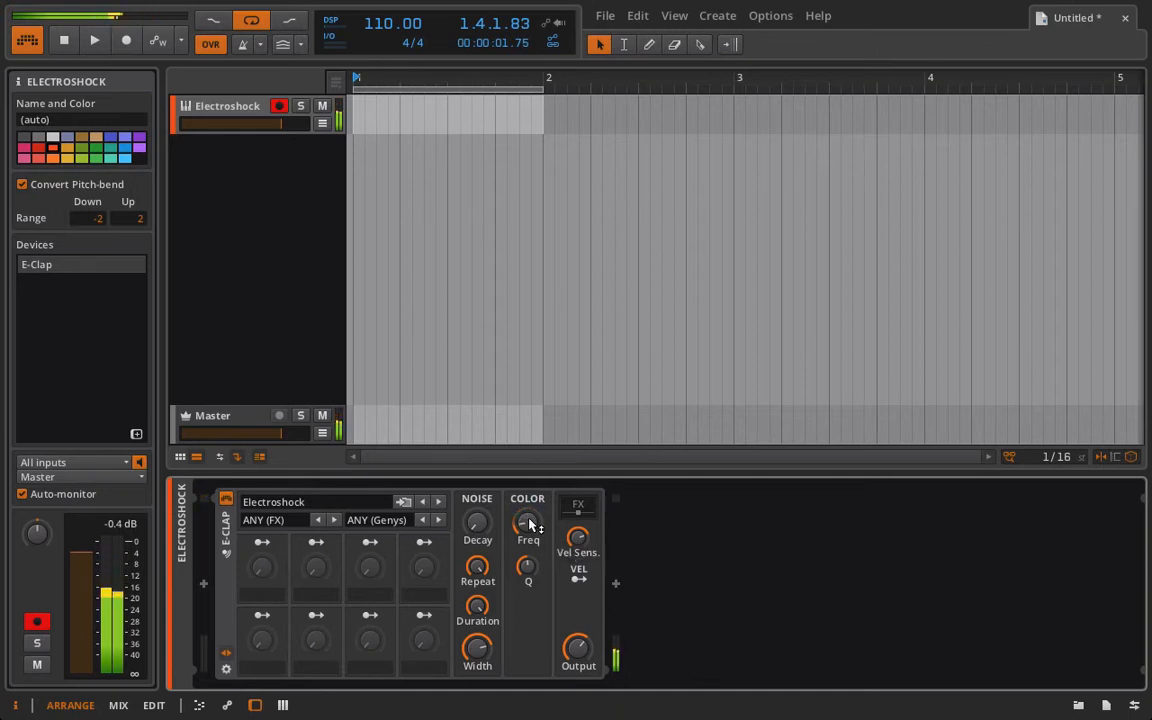
{"action": "left_click", "coordinate": [300, 510]}
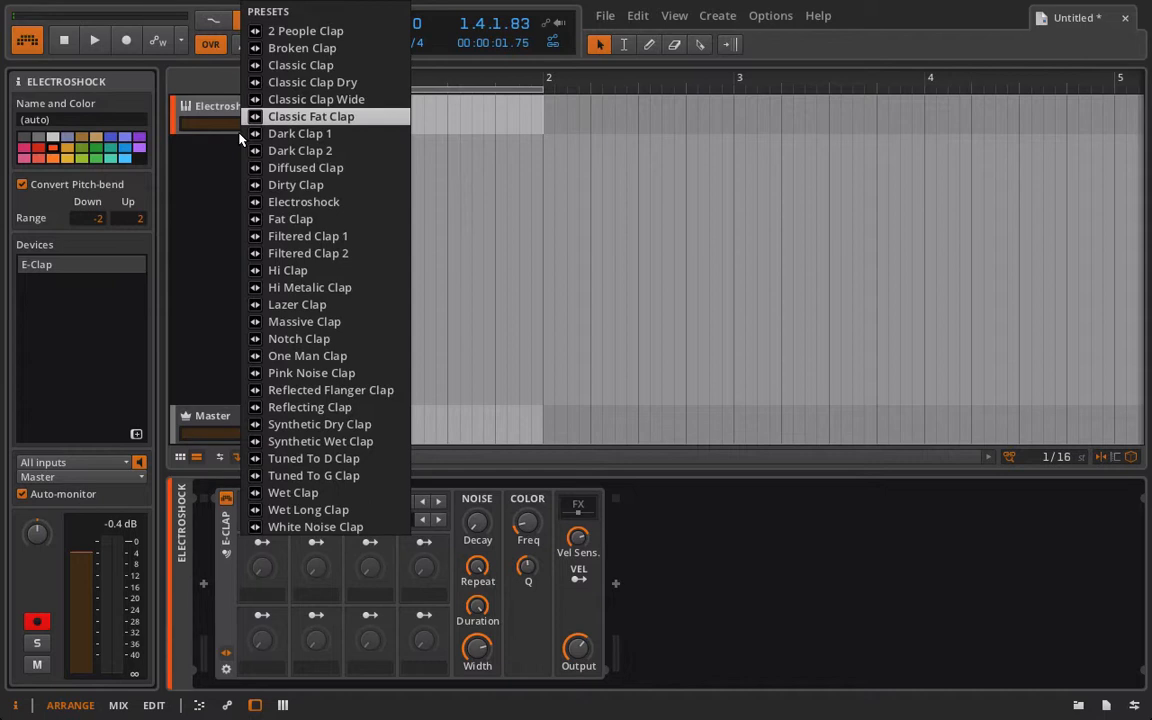
{"action": "left_click", "coordinate": [344, 33]}
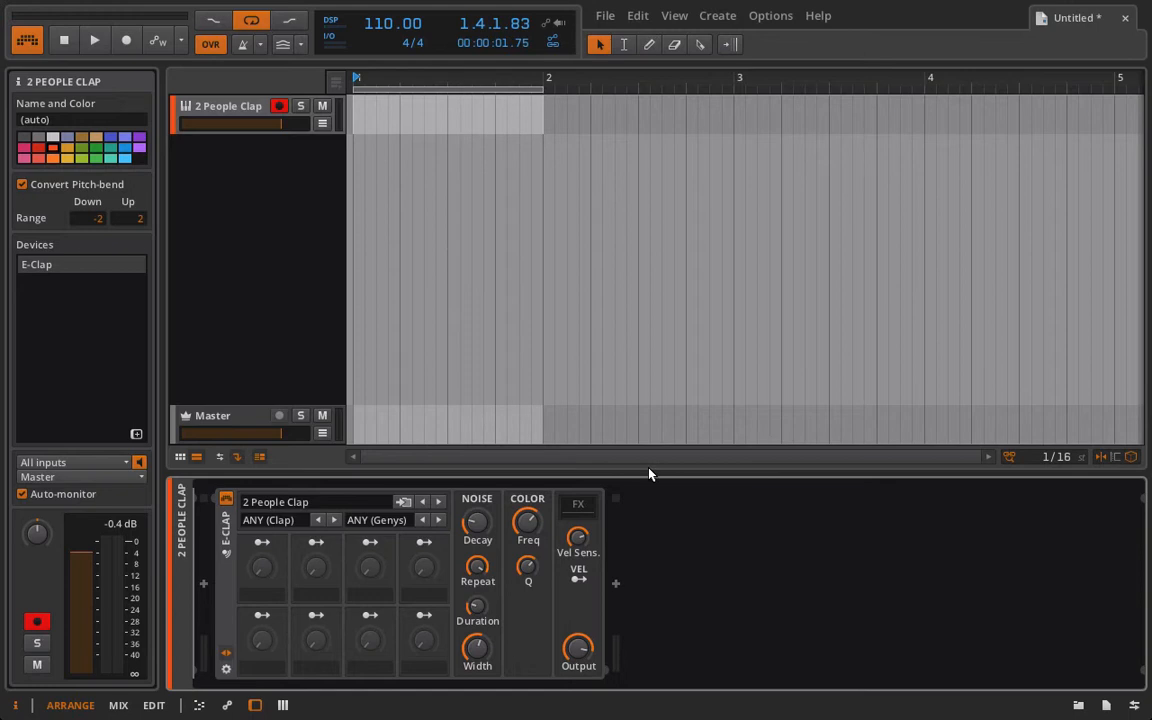
{"action": "left_click", "coordinate": [438, 502]}
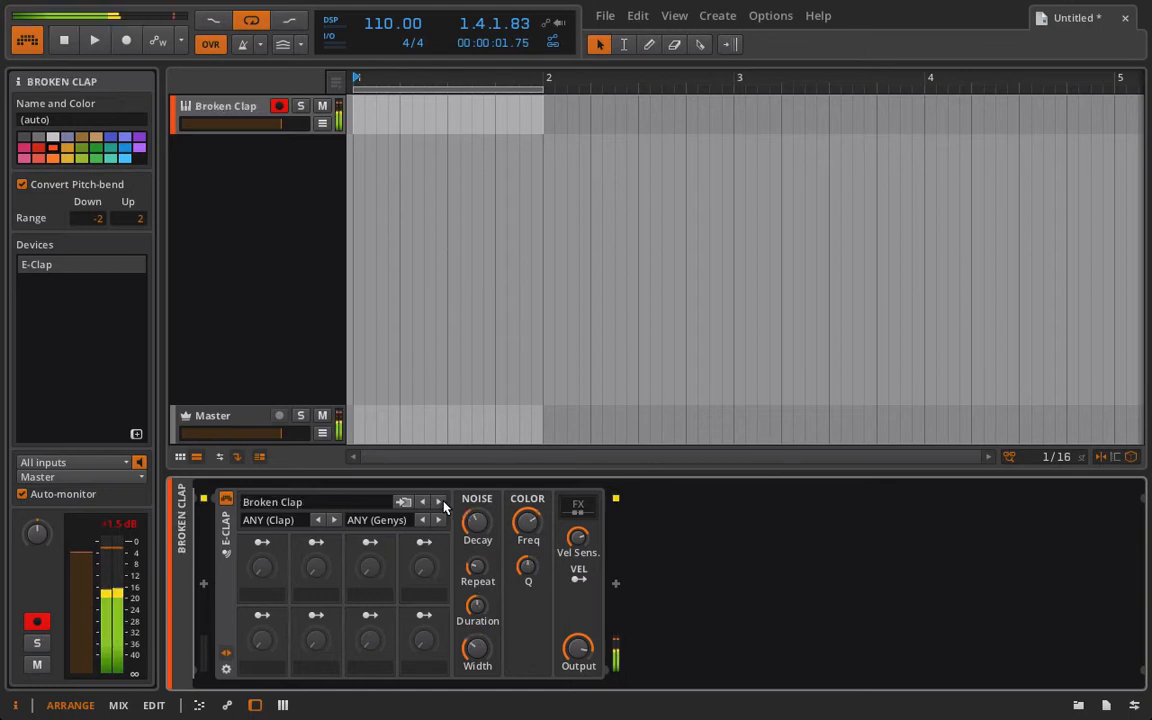
Open the E-Clap's FX chain and adjust the Ladder's Freq. and its LFO amount to +48.00 st.
{"action": "left_click", "coordinate": [578, 505]}
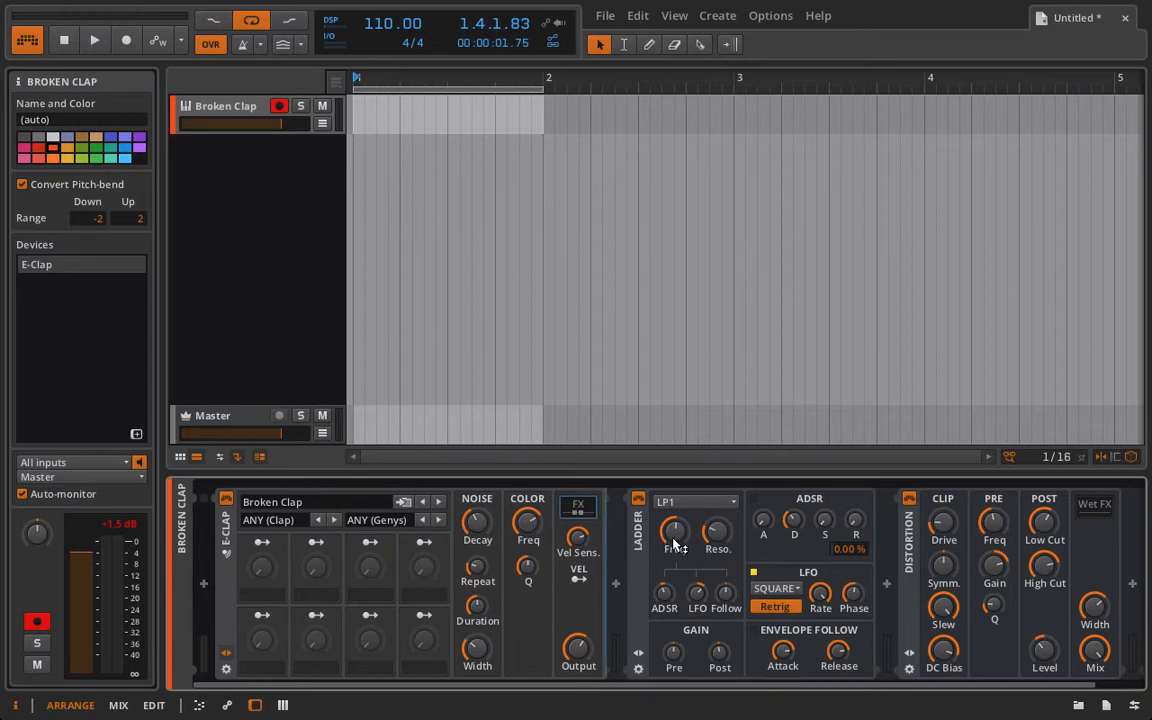
{"action": "left_click_drag", "start_coordinate": [673, 545], "coordinate": [675, 515]}
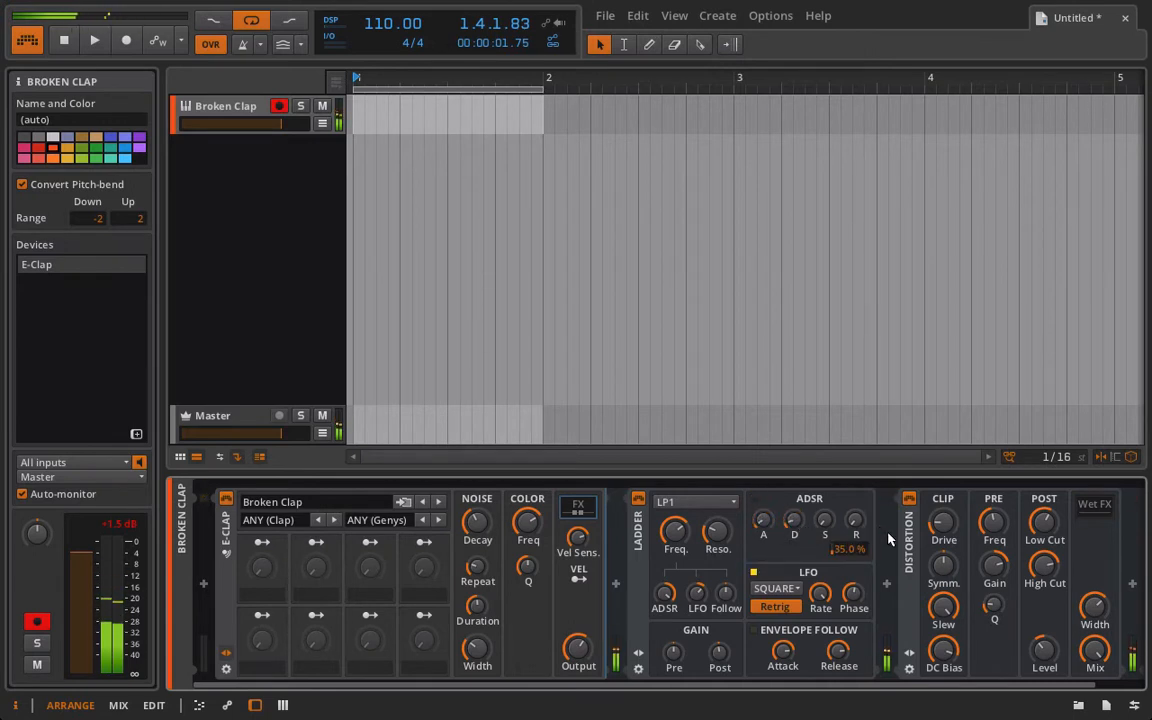
{"action": "left_click_drag", "start_coordinate": [716, 614], "coordinate": [716, 600]}
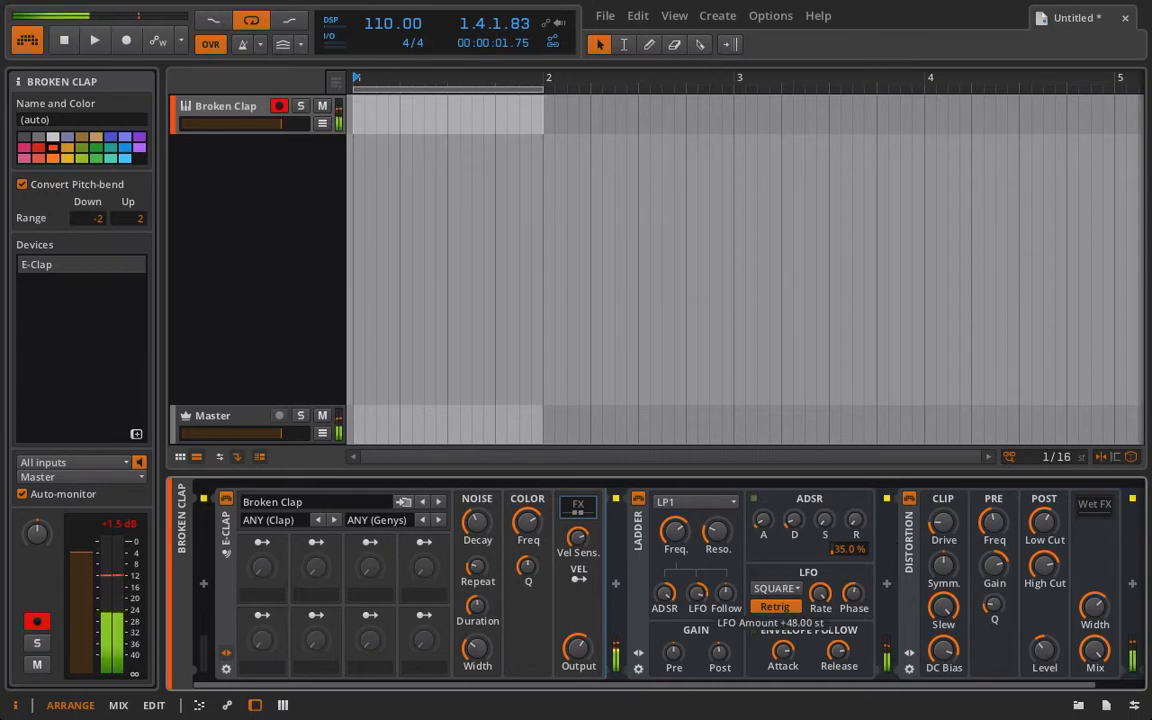
Lower the Distortion's Mix and adjust its Drive knob.
{"action": "left_click_drag", "start_coordinate": [1099, 656], "coordinate": [1099, 706]}
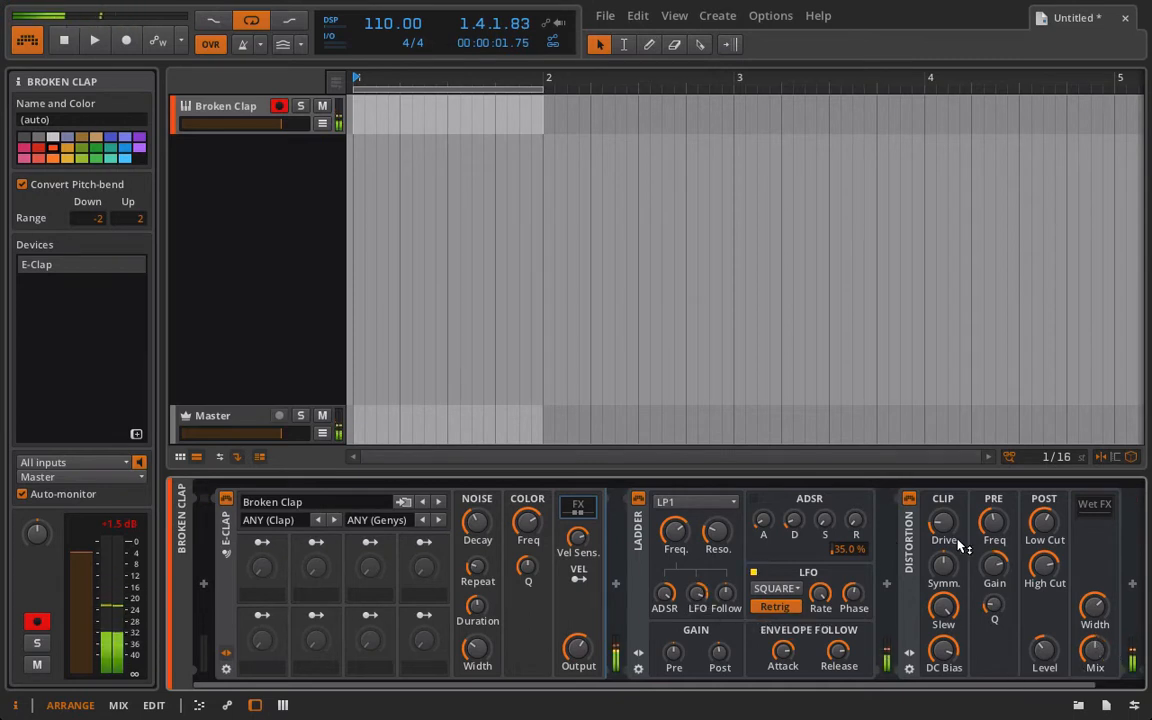
{"action": "mouse_move", "coordinate": [957, 541]}
{"action": "left_mouse_down"}
{"action": "mouse_move", "coordinate": [957, 580]}
{"action": "mouse_move", "coordinate": [951, 538]}
{"action": "left_mouse_up"}
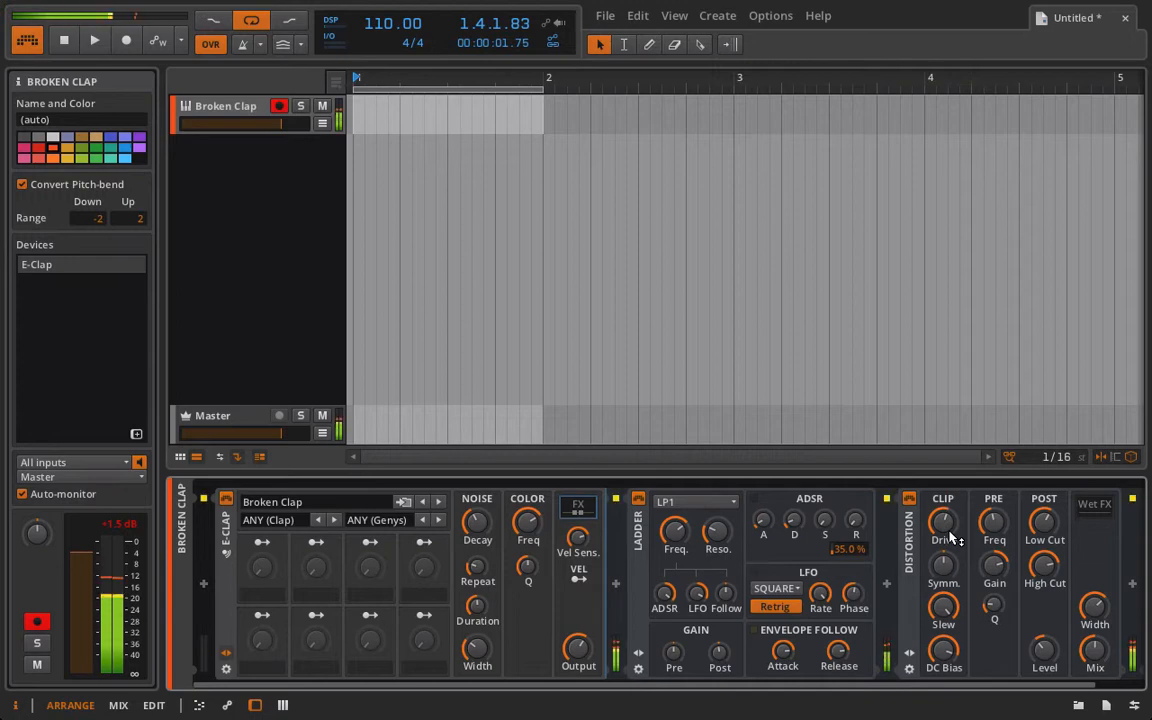